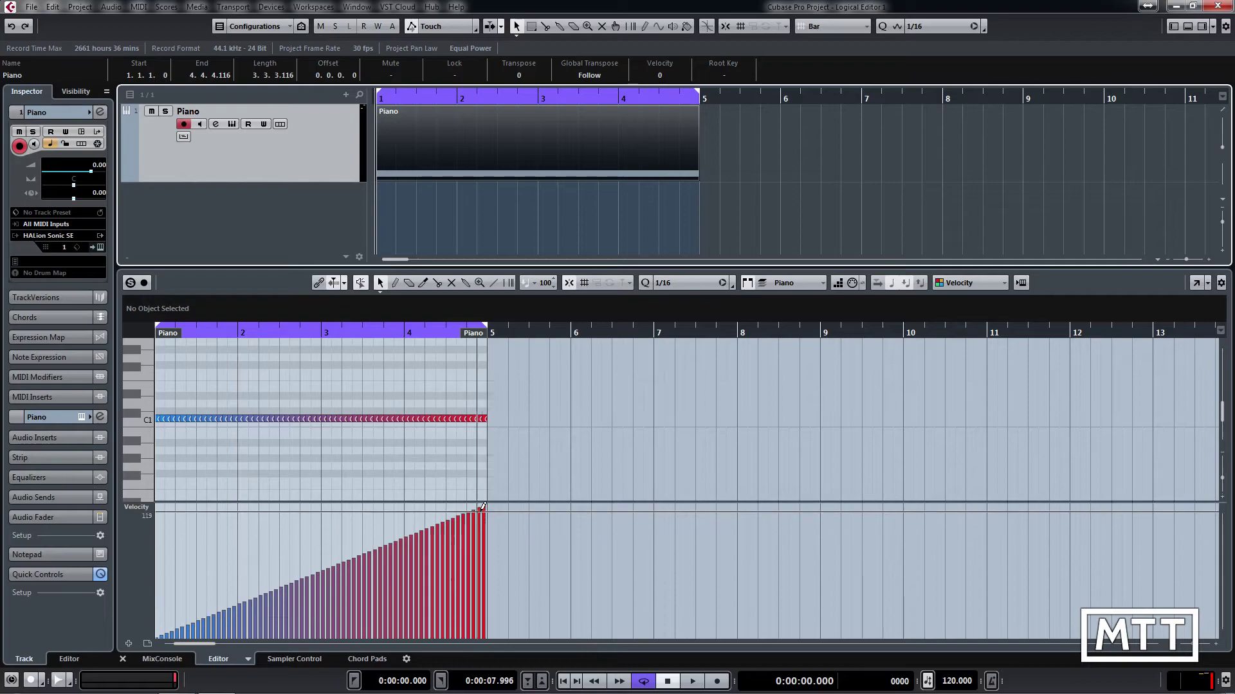
# - Open the piano part in the List Editor and look through the Data 1 and Data 2 values of its notes
pyautogui.click(139, 7)
pyautogui.click(172, 66)
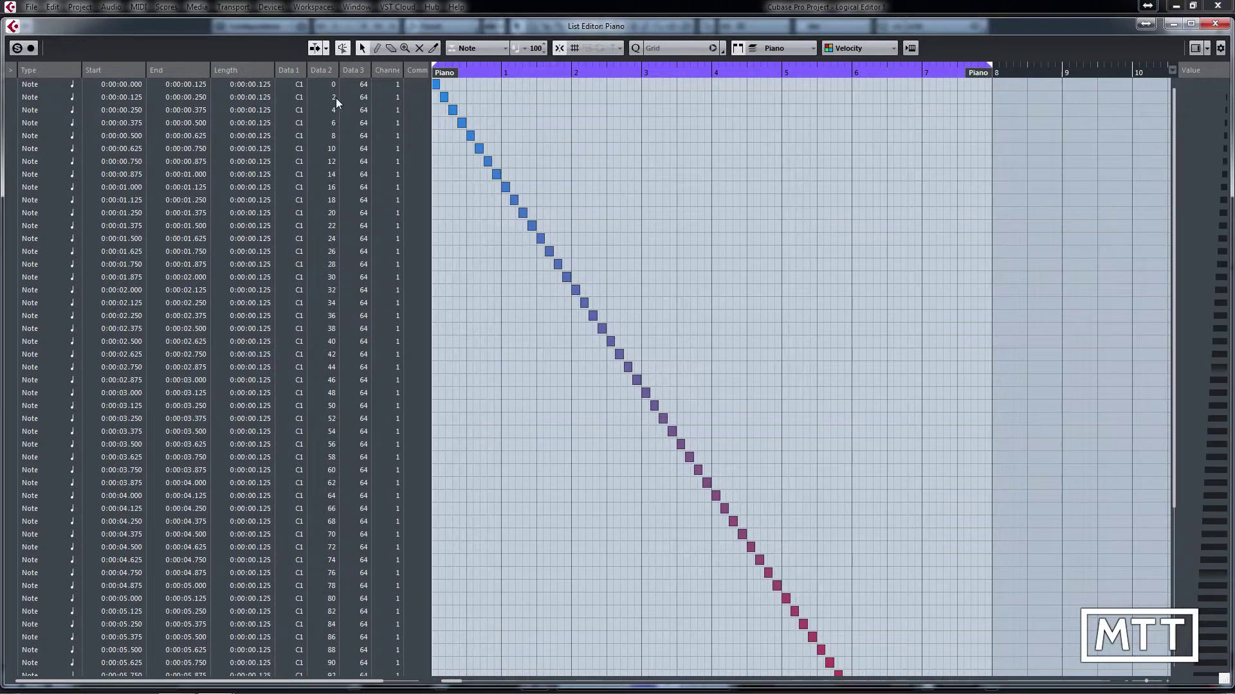
pyautogui.scroll(-6, 518, 634)
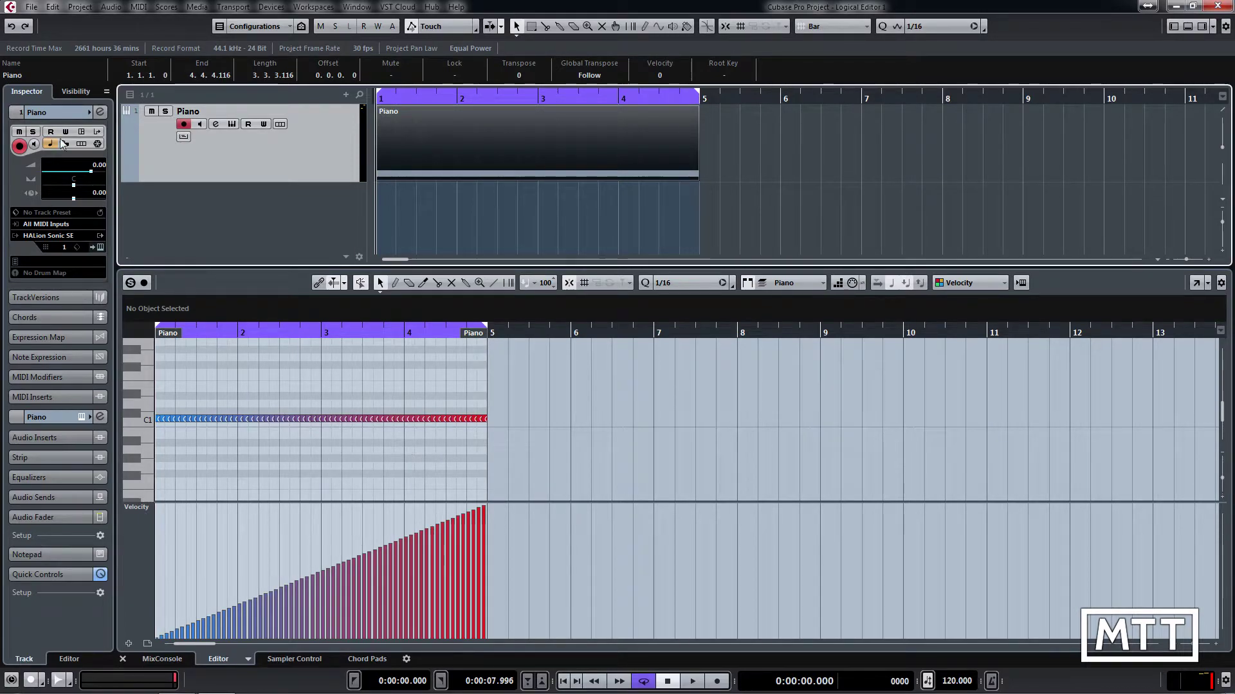
# - Open the Logical Editor and make its action on Value 2 Set Random Values between
pyautogui.click(138, 7)
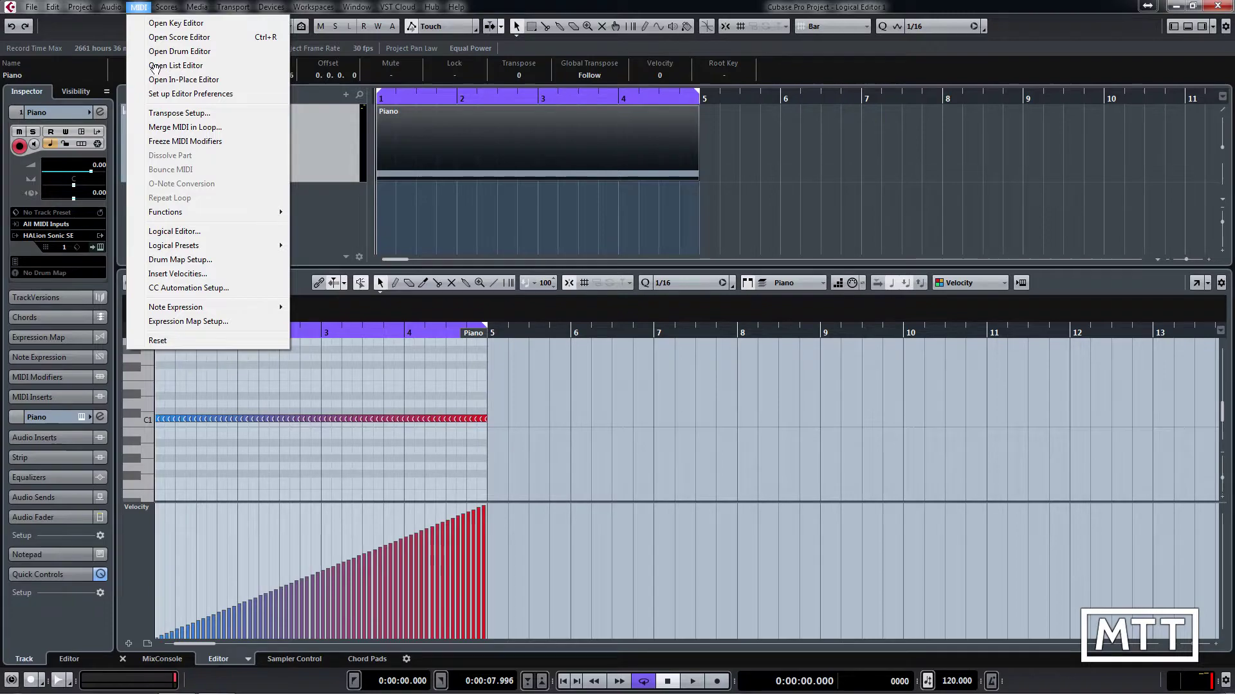
pyautogui.click(203, 235)
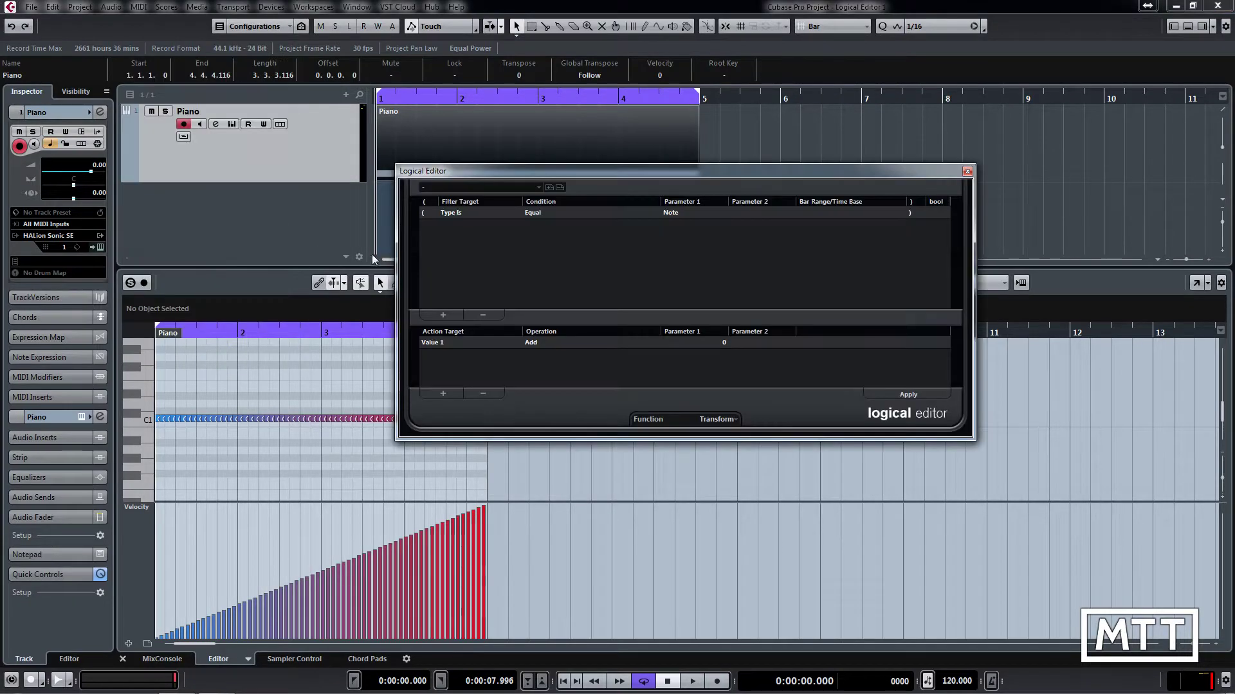
pyautogui.moveTo(534, 171); pyautogui.dragTo(500, 183)
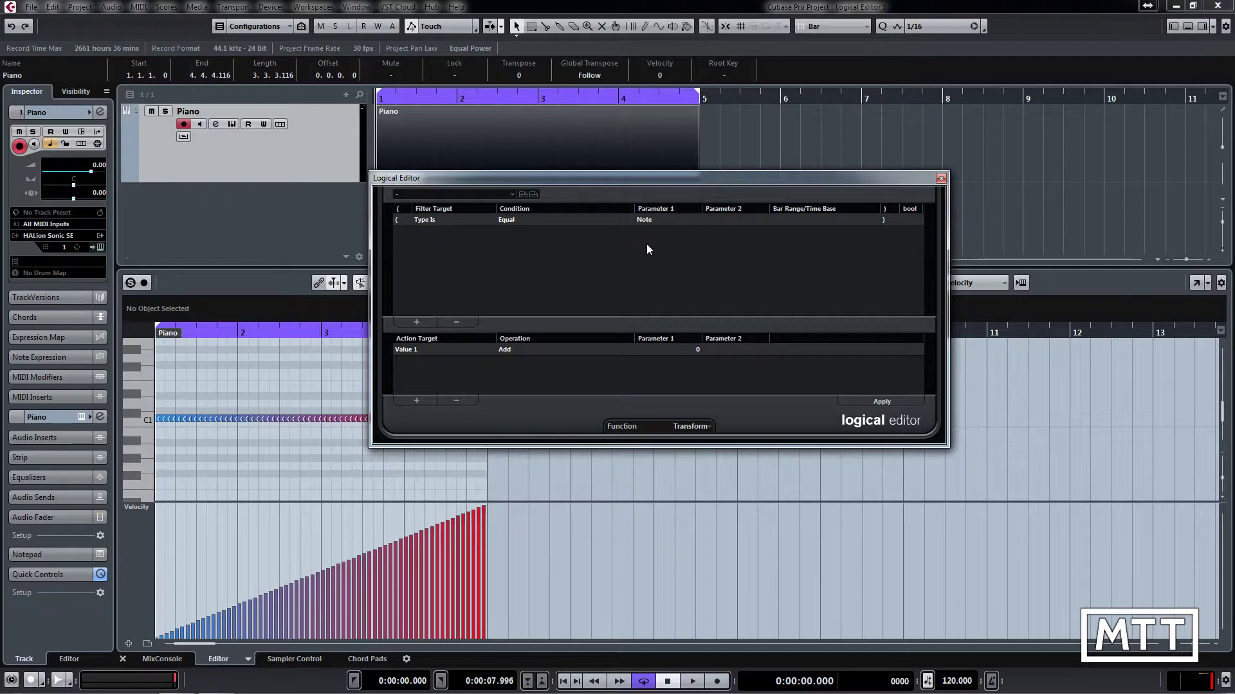
pyautogui.click(414, 349)
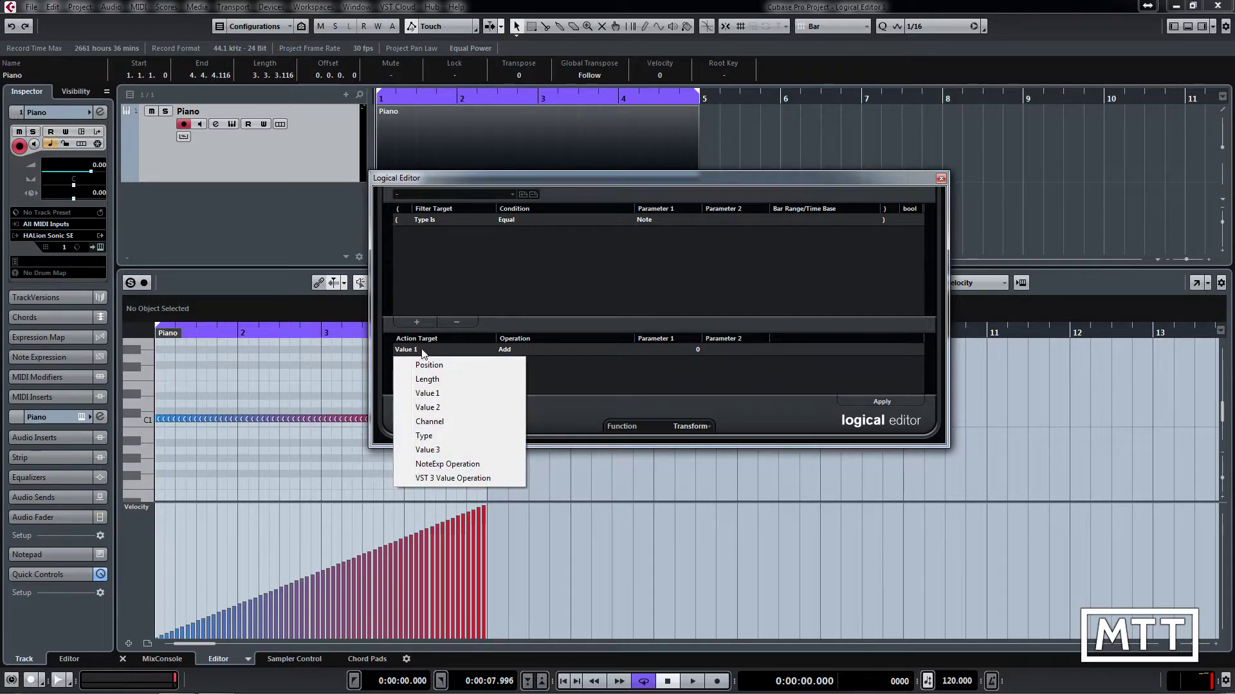
pyautogui.click(430, 407)
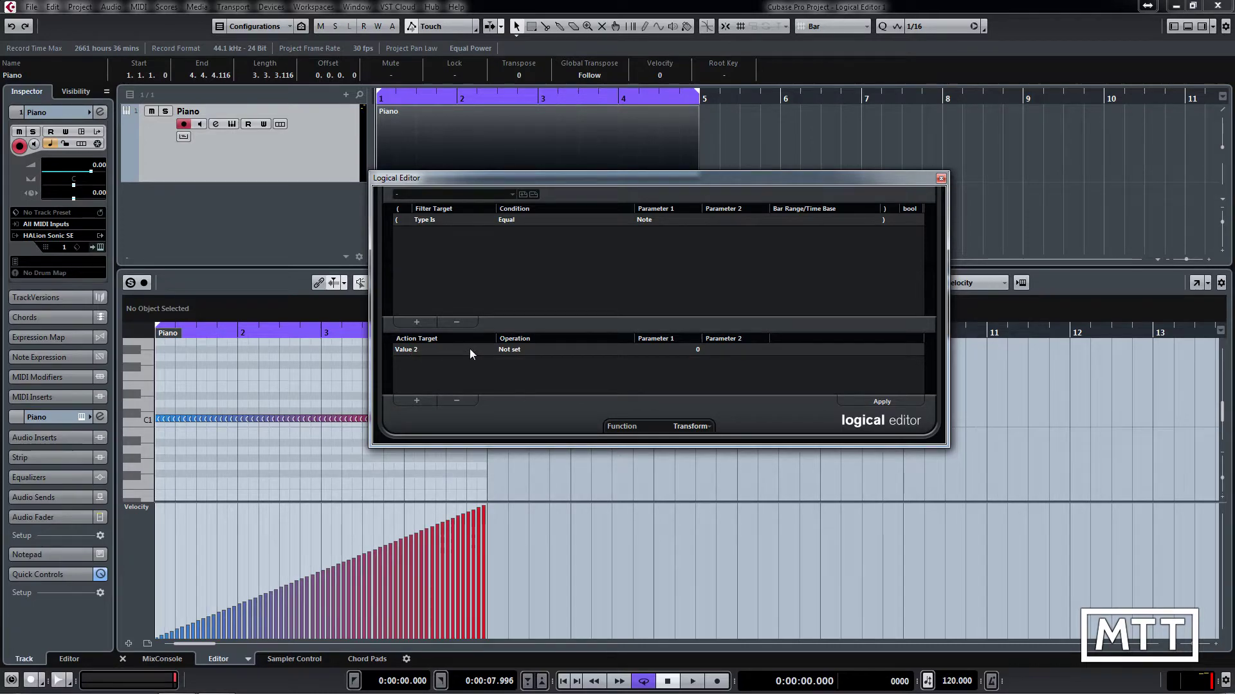
pyautogui.click(522, 350)
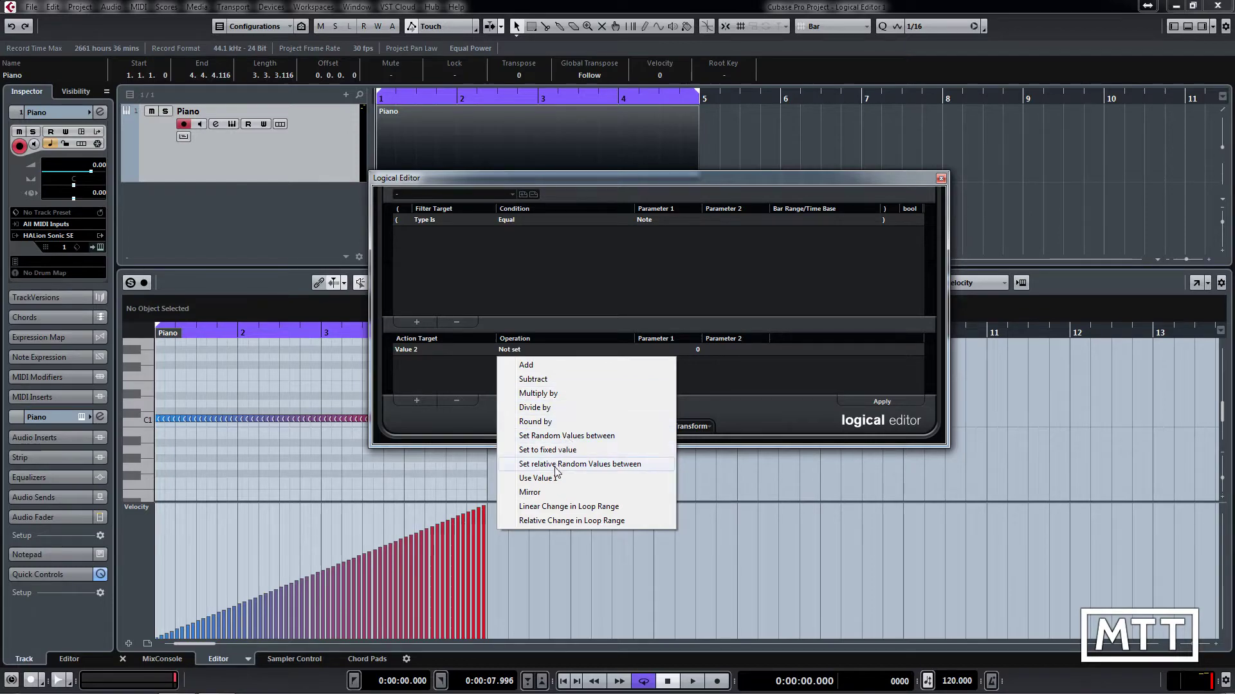
pyautogui.click(541, 437)
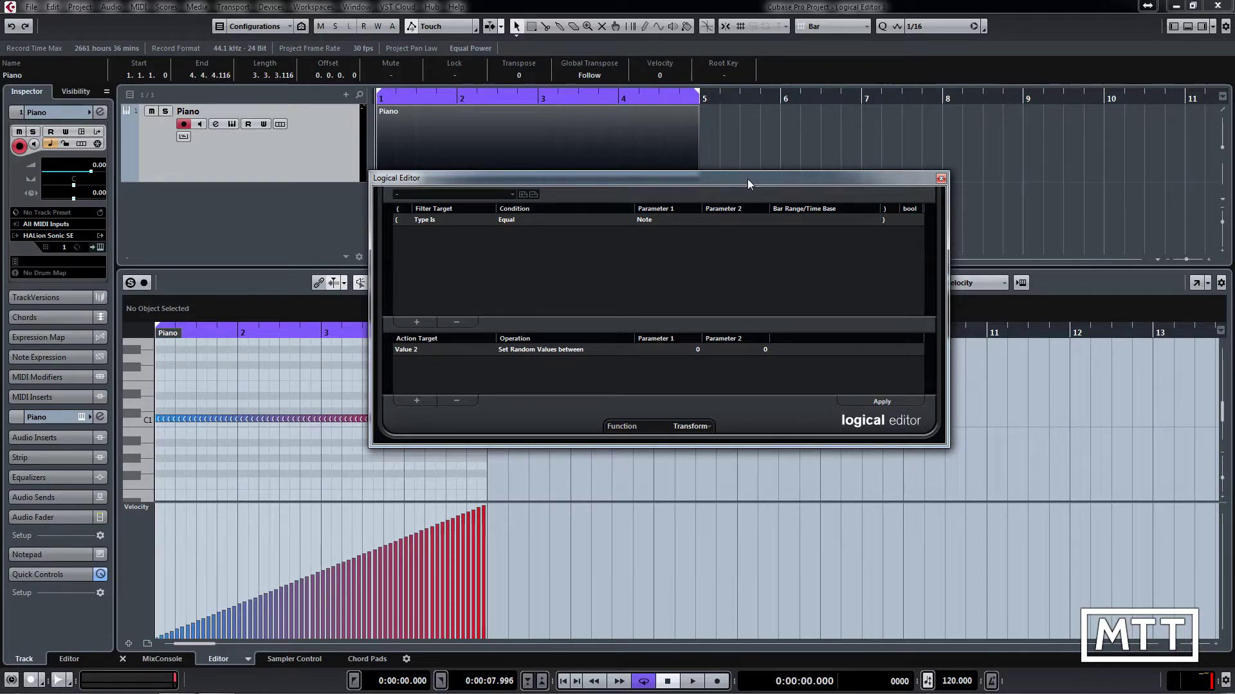
# - Set the action's Parameter 2 to 127 and apply the 0 to 127 velocity randomization to the notes
pyautogui.moveTo(747, 180); pyautogui.dragTo(750, 166)
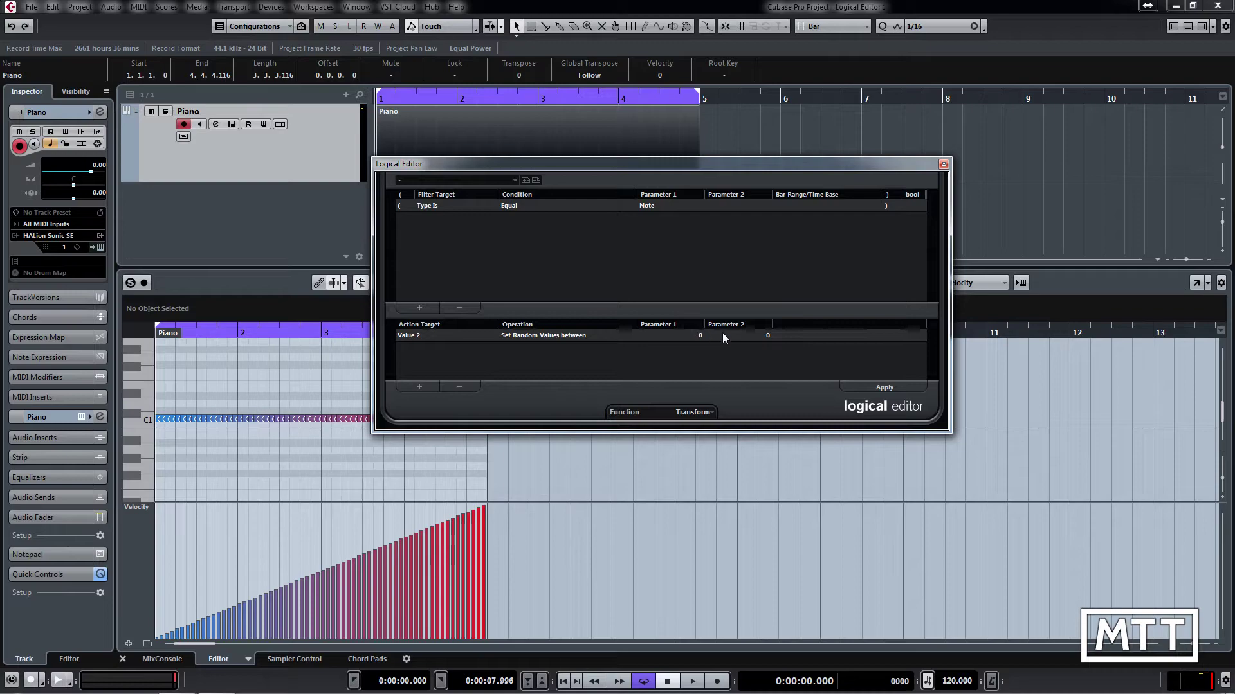
pyautogui.click(762, 336)
pyautogui.write('127')
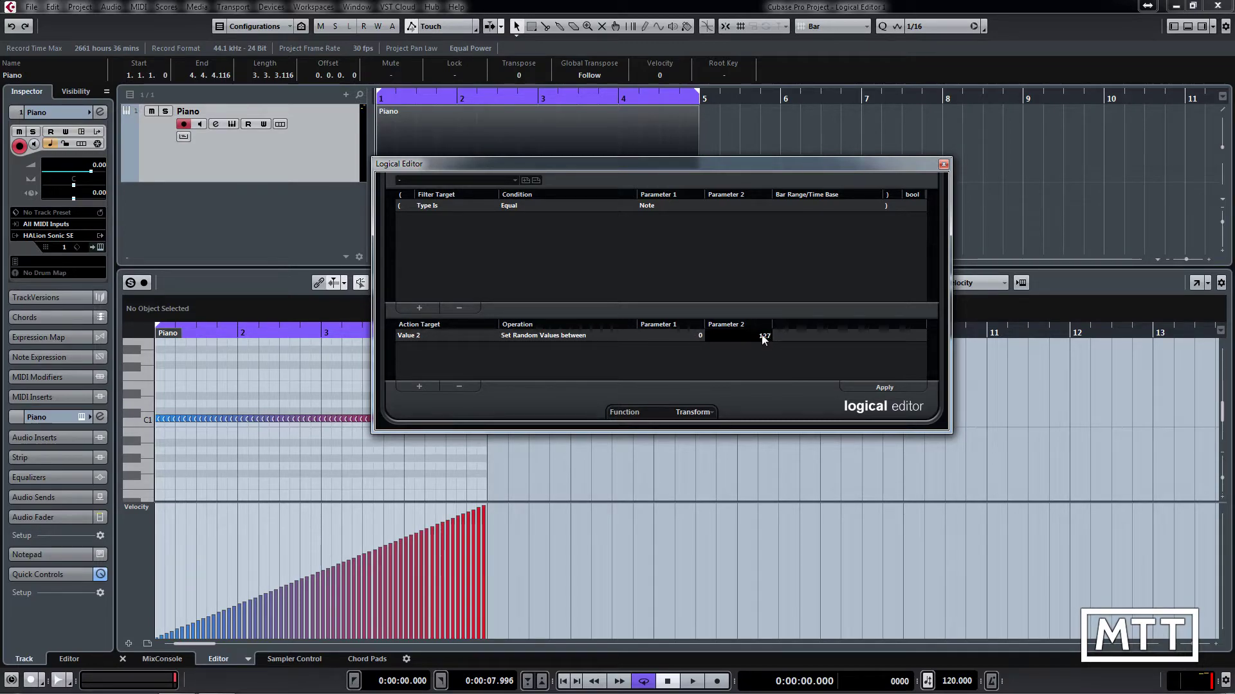
pyautogui.press('Return')
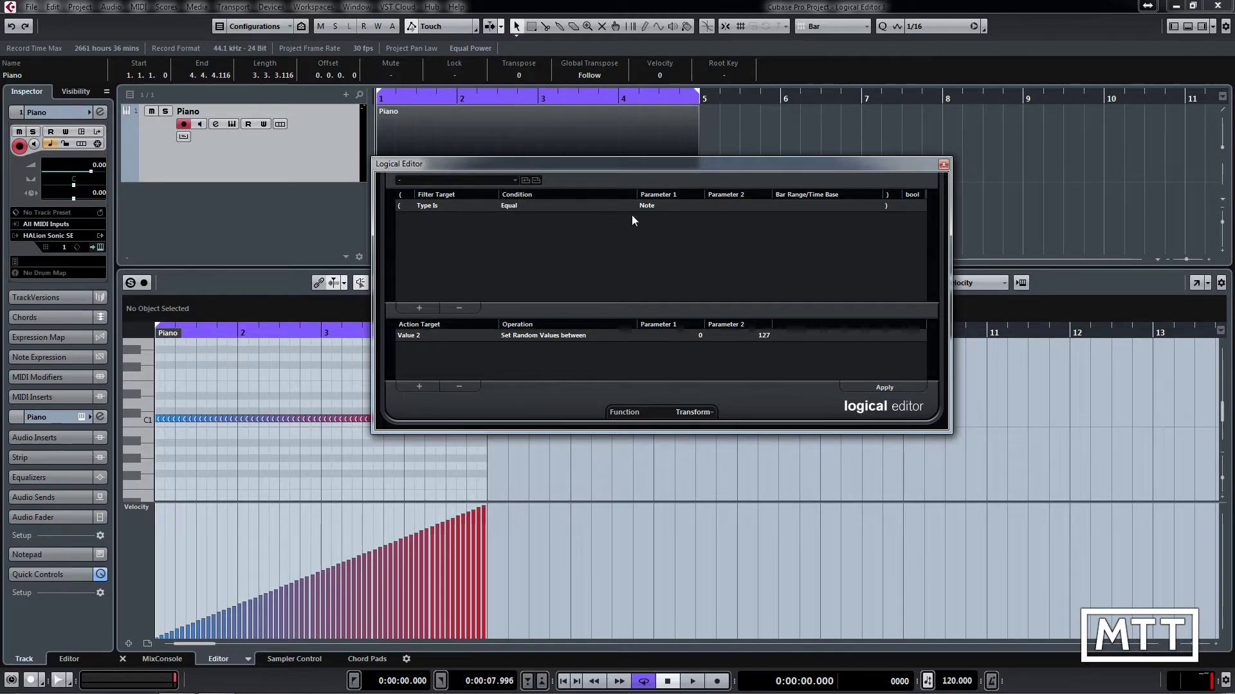
pyautogui.click(866, 388)
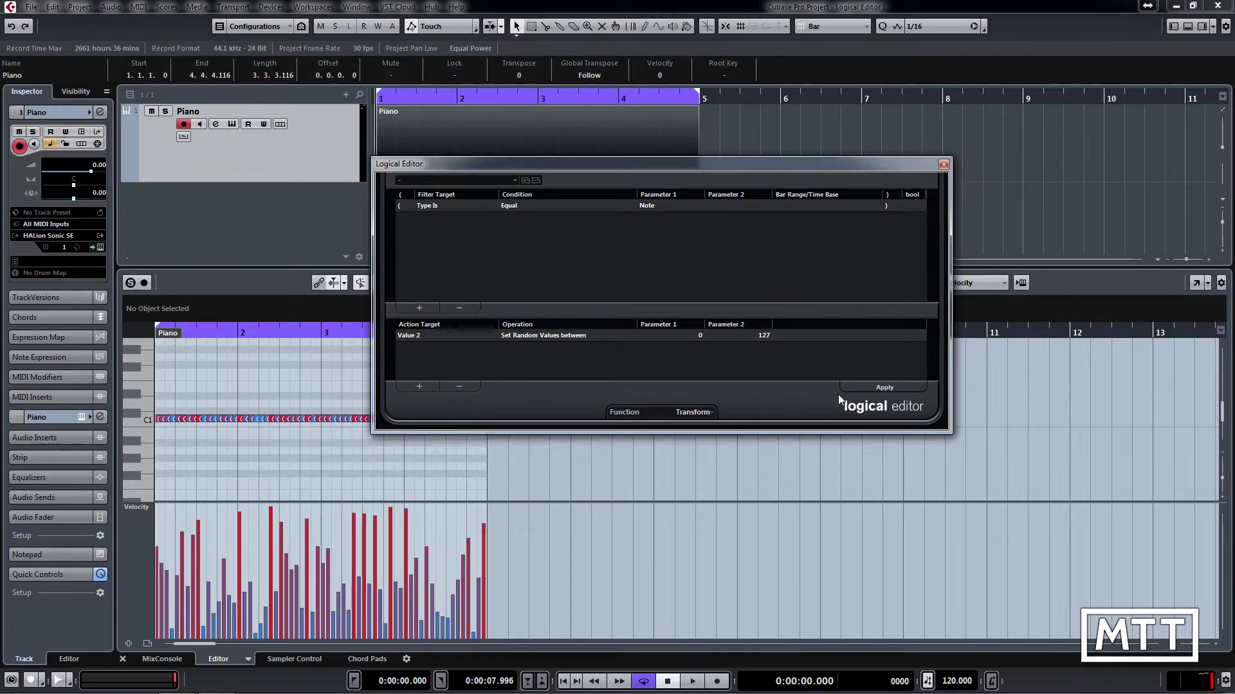
# - Set the random velocity range to 85 through 105 and apply it to the piano notes several times
pyautogui.click(697, 336)
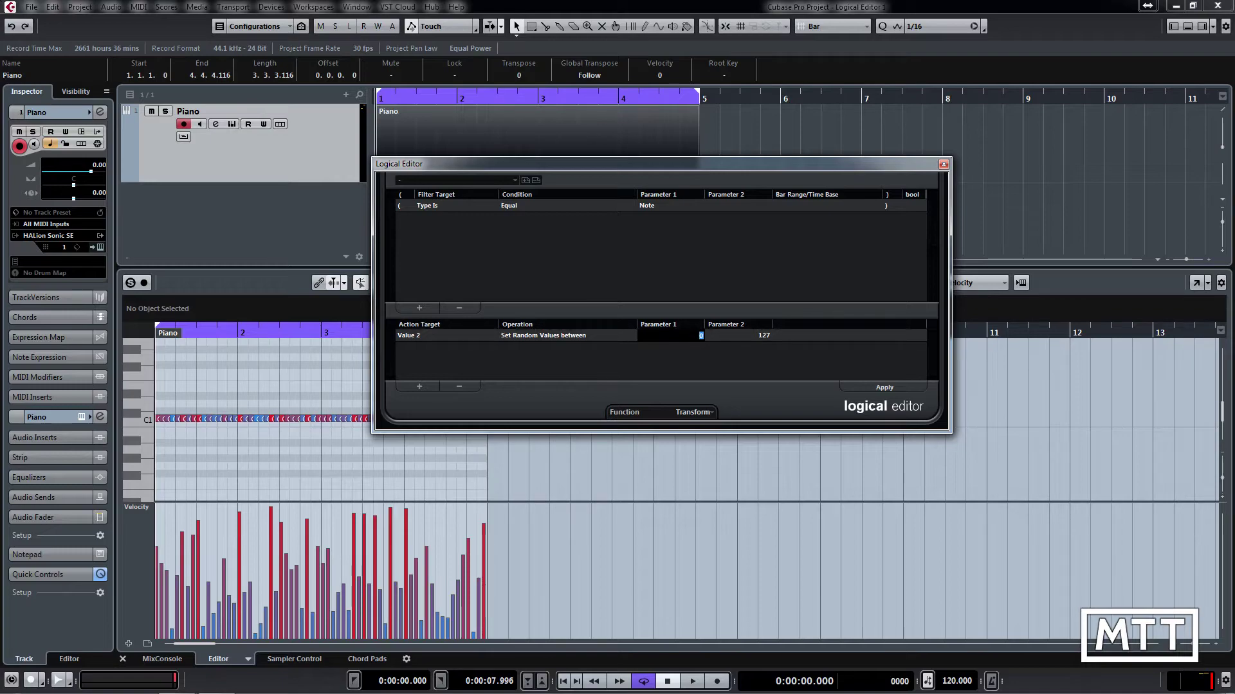
pyautogui.write('85')
pyautogui.press('Return')
pyautogui.click(764, 335)
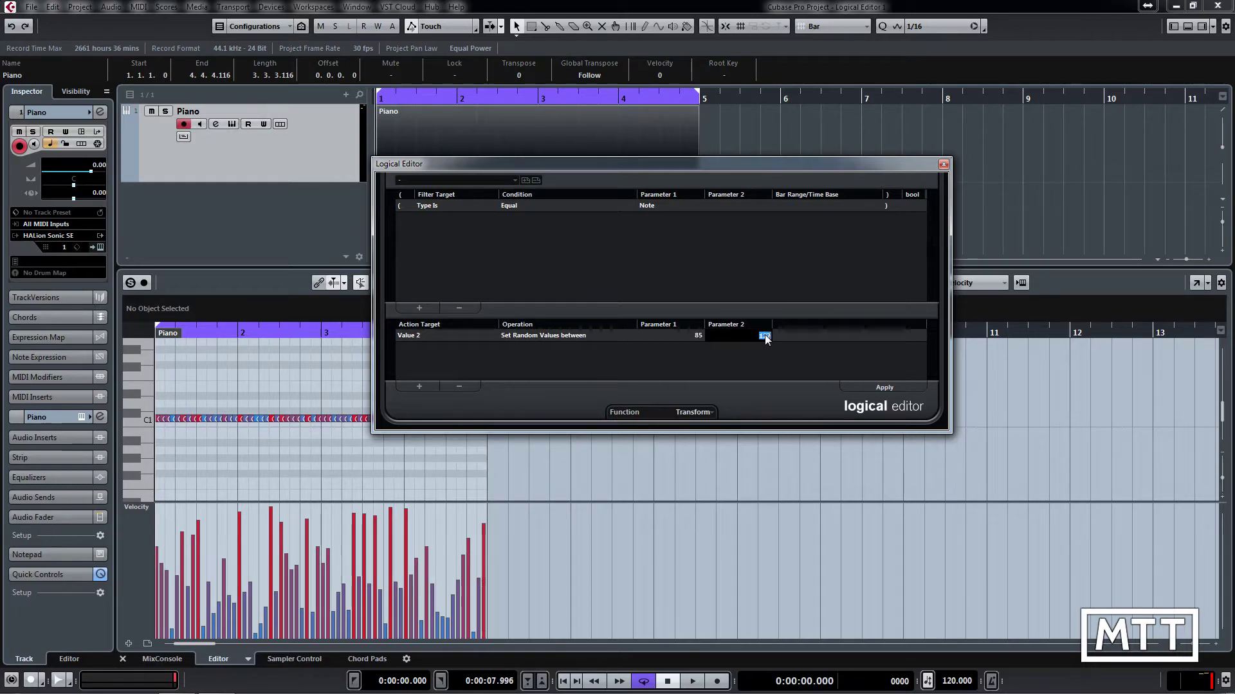
pyautogui.write('10')
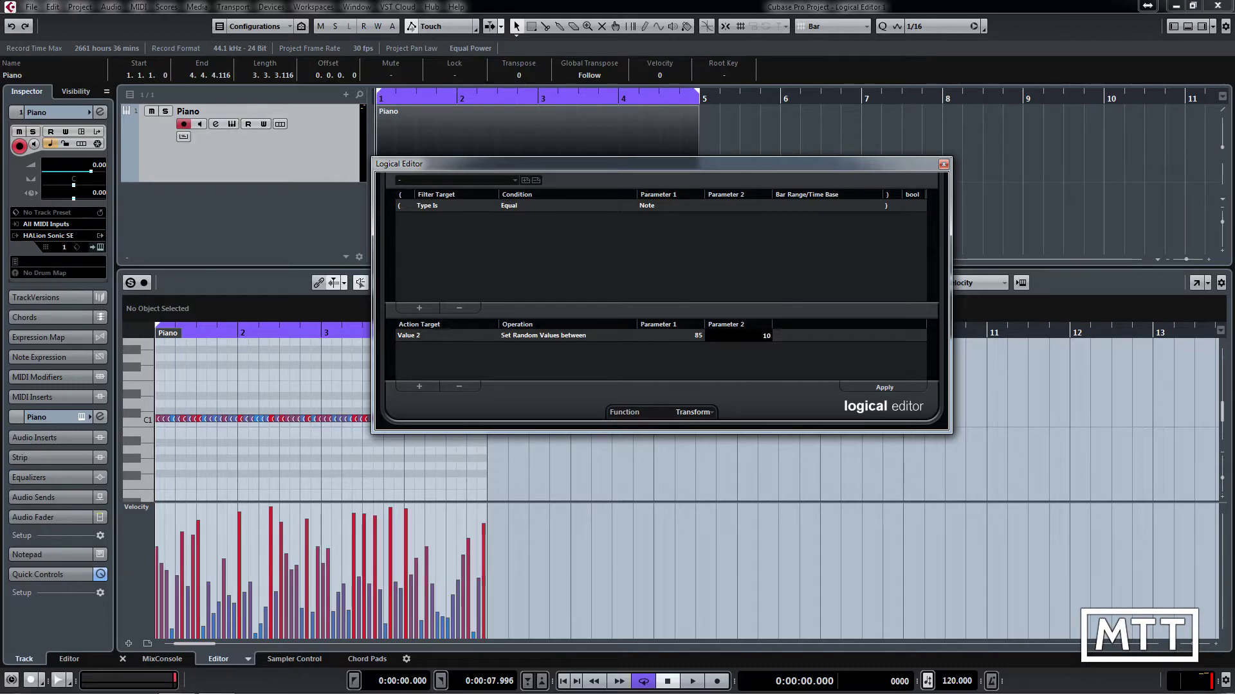
pyautogui.write('5')
pyautogui.press('Return')
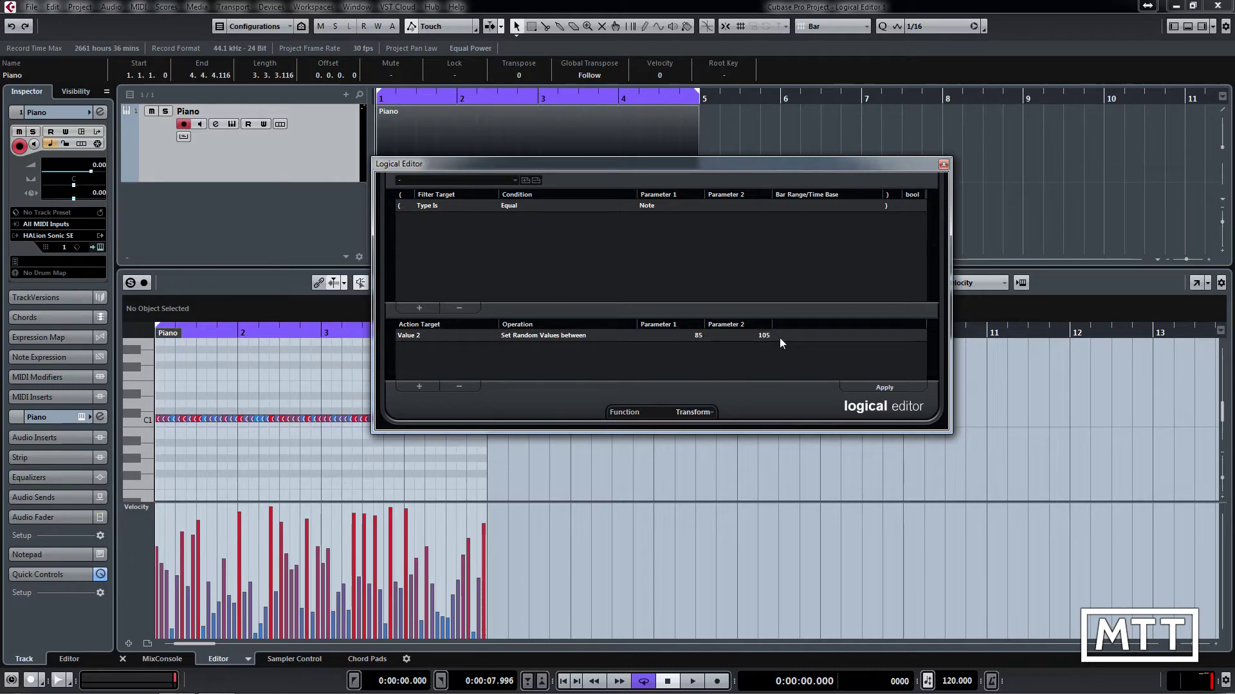
pyautogui.click(874, 388)
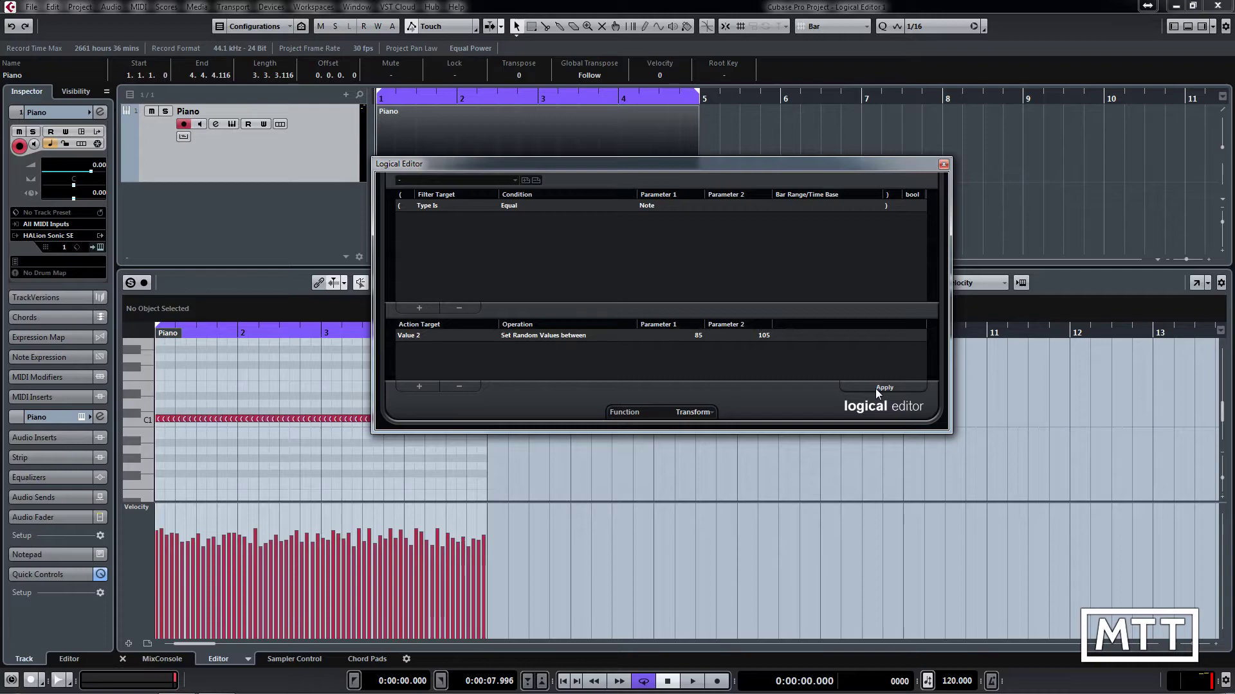
pyautogui.click(874, 388)
pyautogui.click(874, 389)
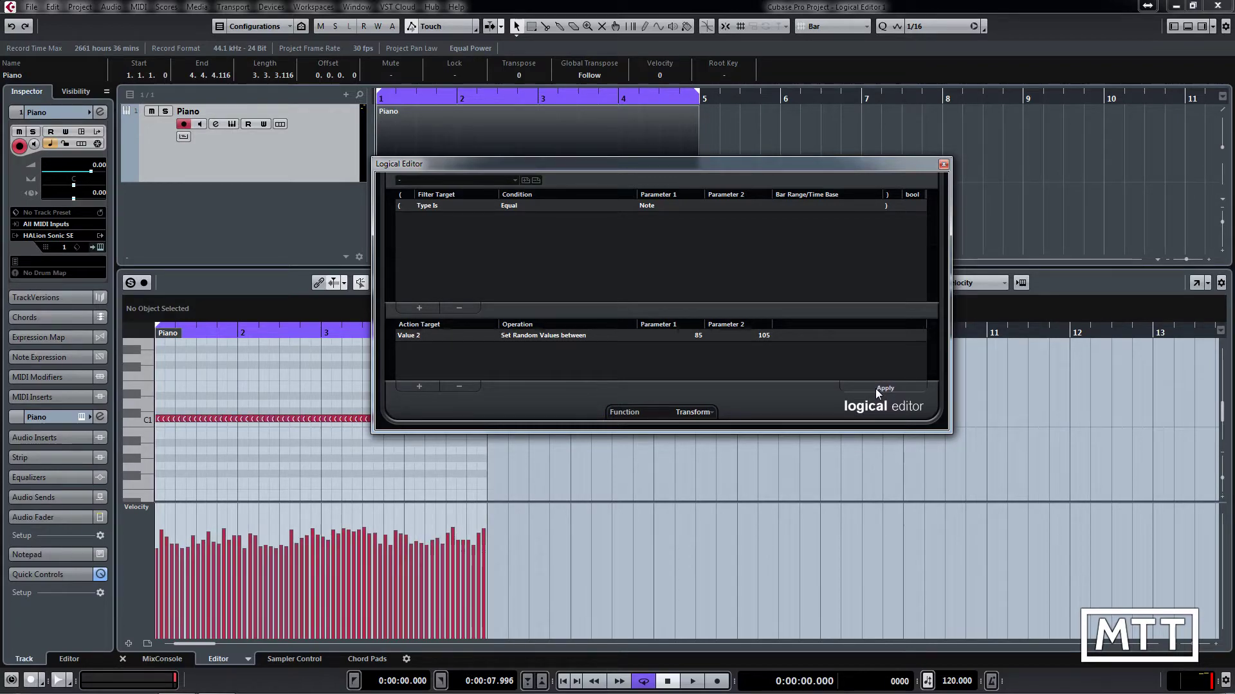
pyautogui.click(874, 388)
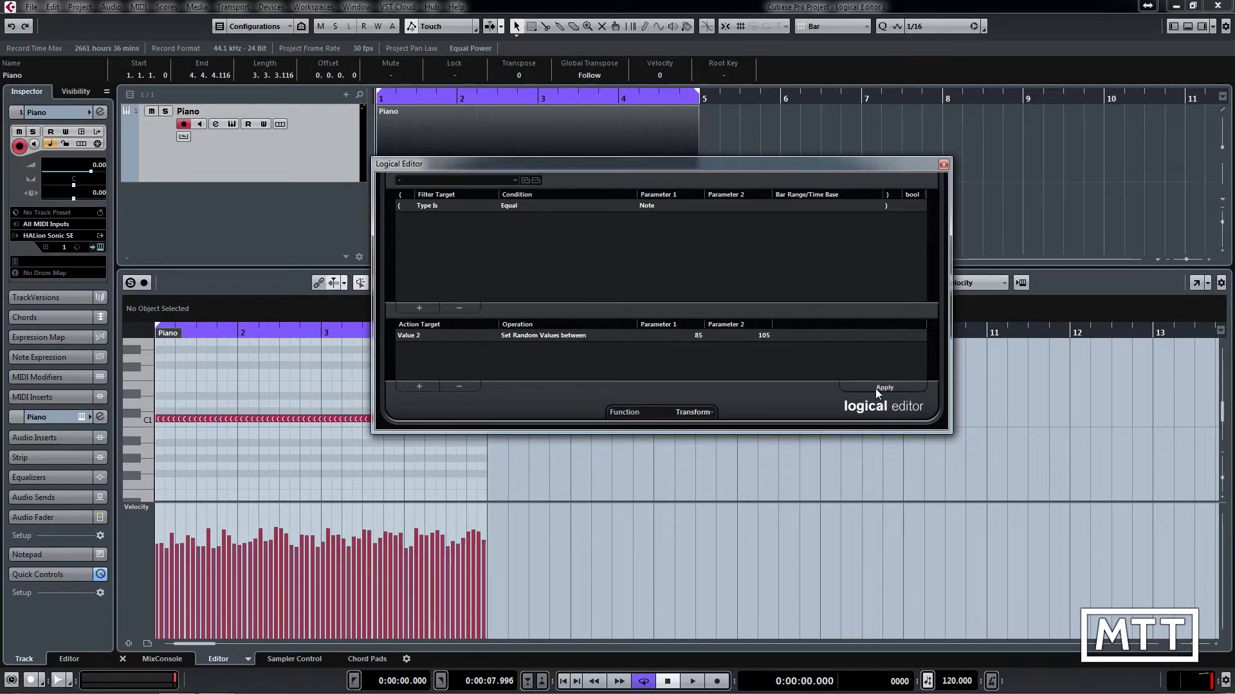
pyautogui.click(875, 388)
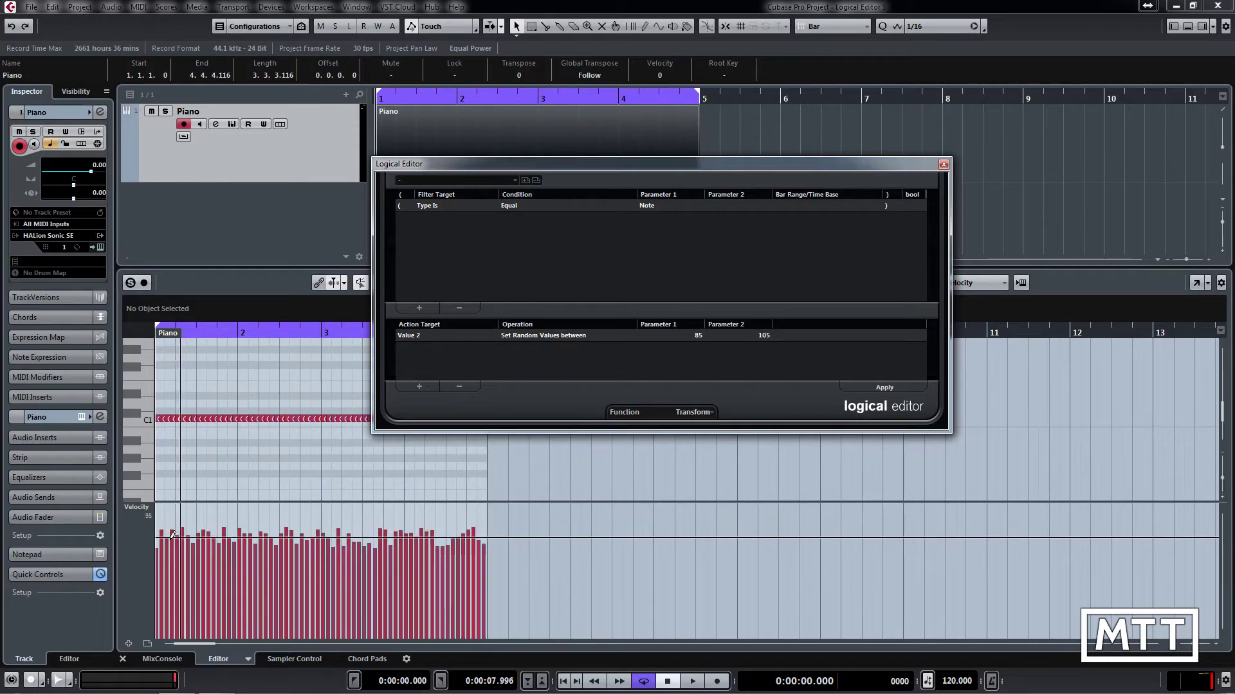
# - Vary the early notes' velocities by hand in the velocity lane, and reapply the 85 to 105 randomization to all notes several times
pyautogui.moveTo(180, 534); pyautogui.dragTo(273, 536)
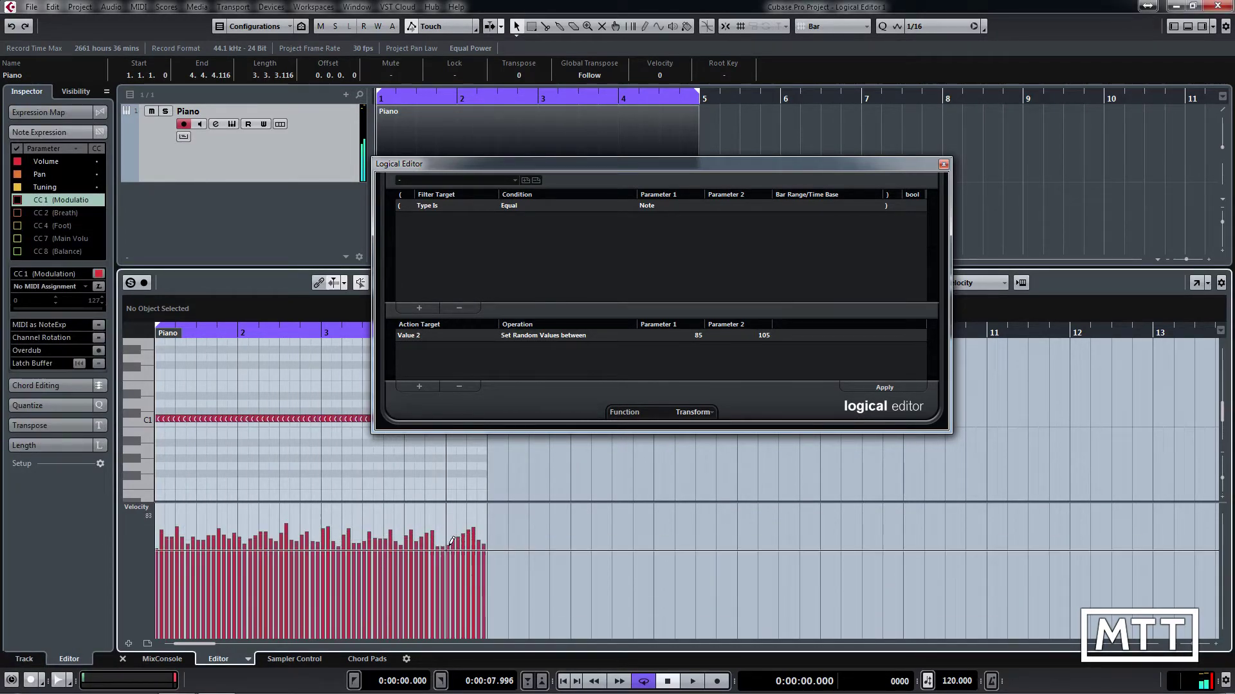
pyautogui.click(900, 387)
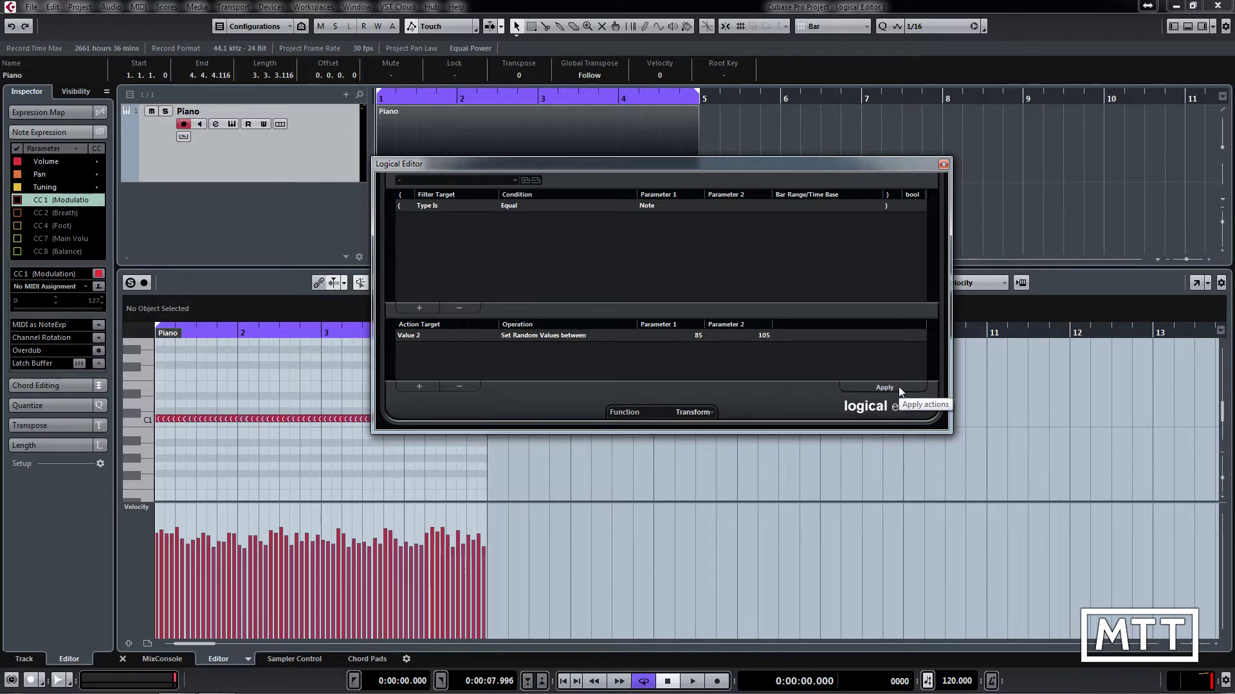
pyautogui.click(898, 387)
pyautogui.click(897, 387)
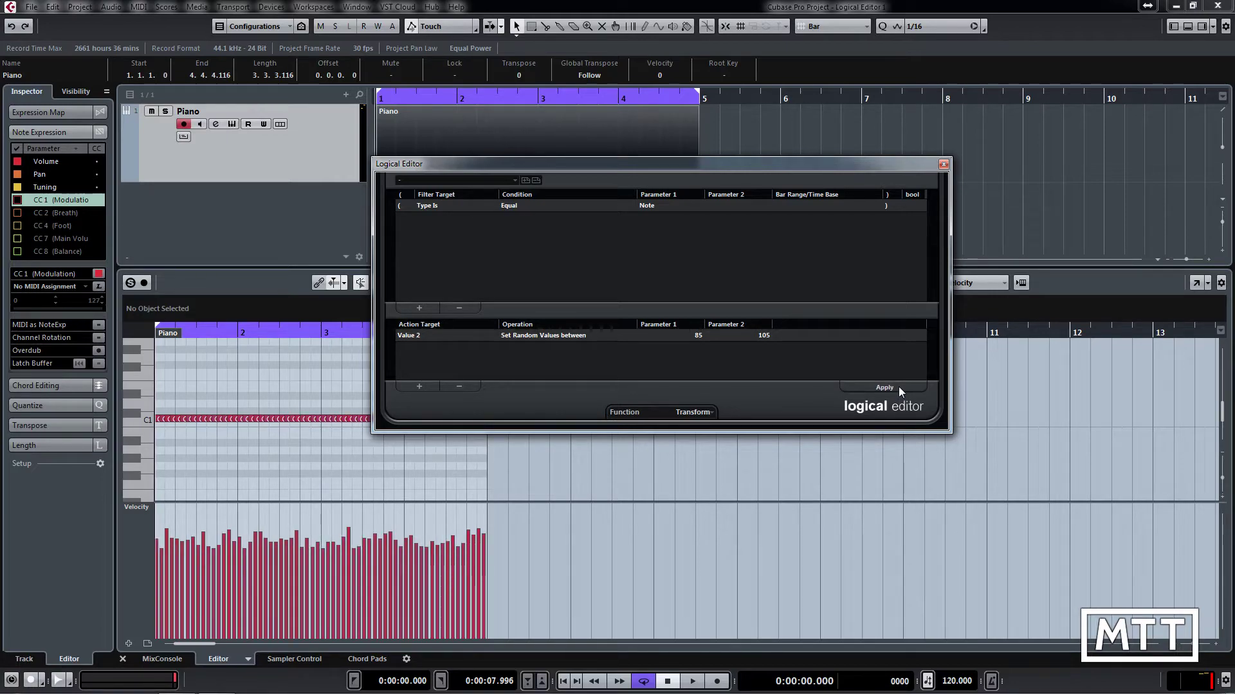
pyautogui.click(898, 387)
pyautogui.click(898, 387)
pyautogui.click(898, 387)
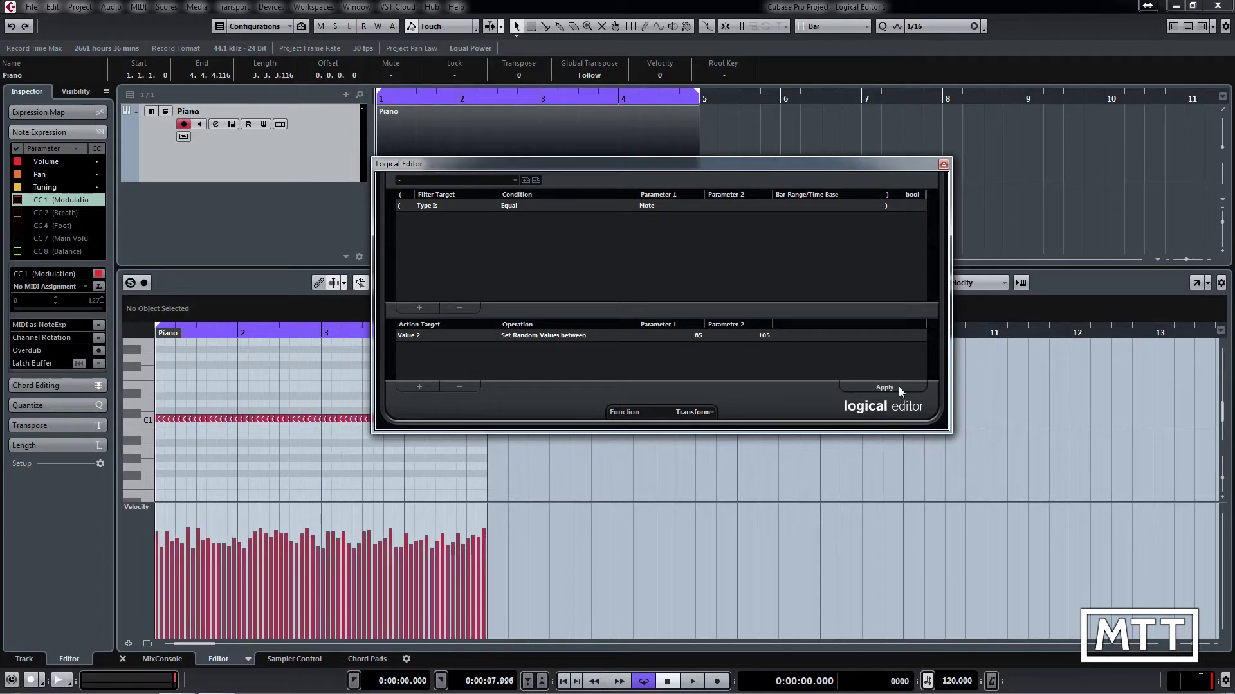
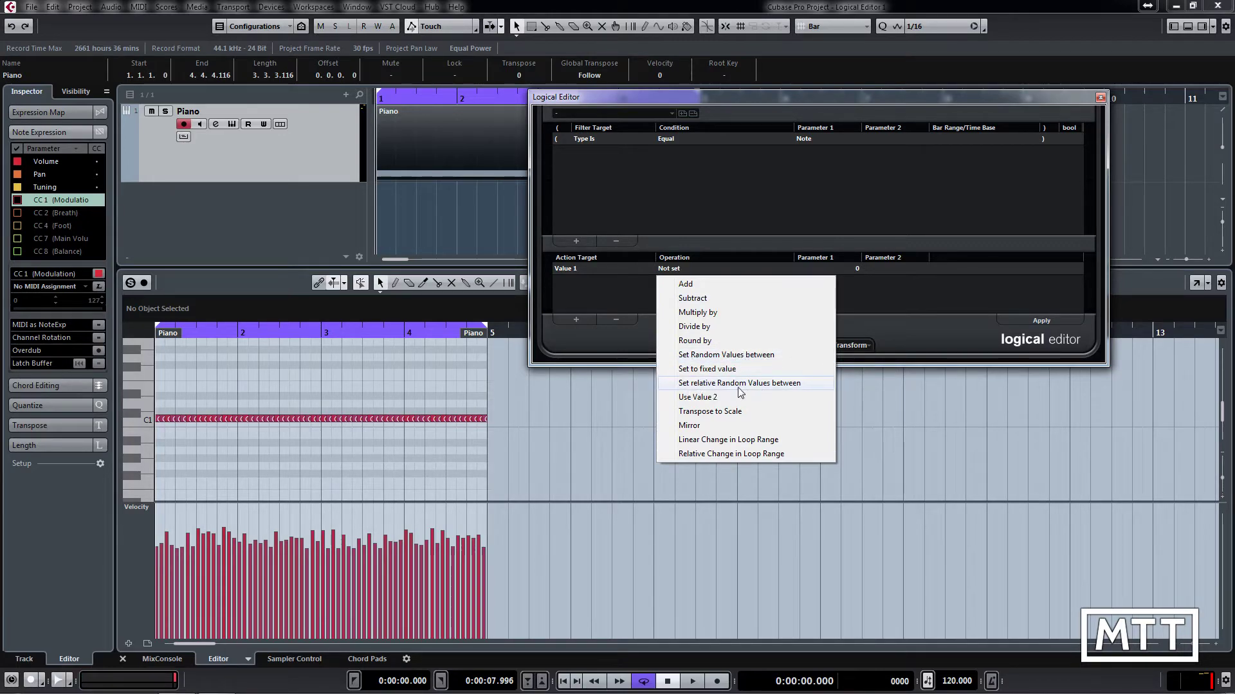
# - Configure the Value 1 action as Set Random Values between C1 and C3, and apply it to the piano notes
pyautogui.click(701, 356)
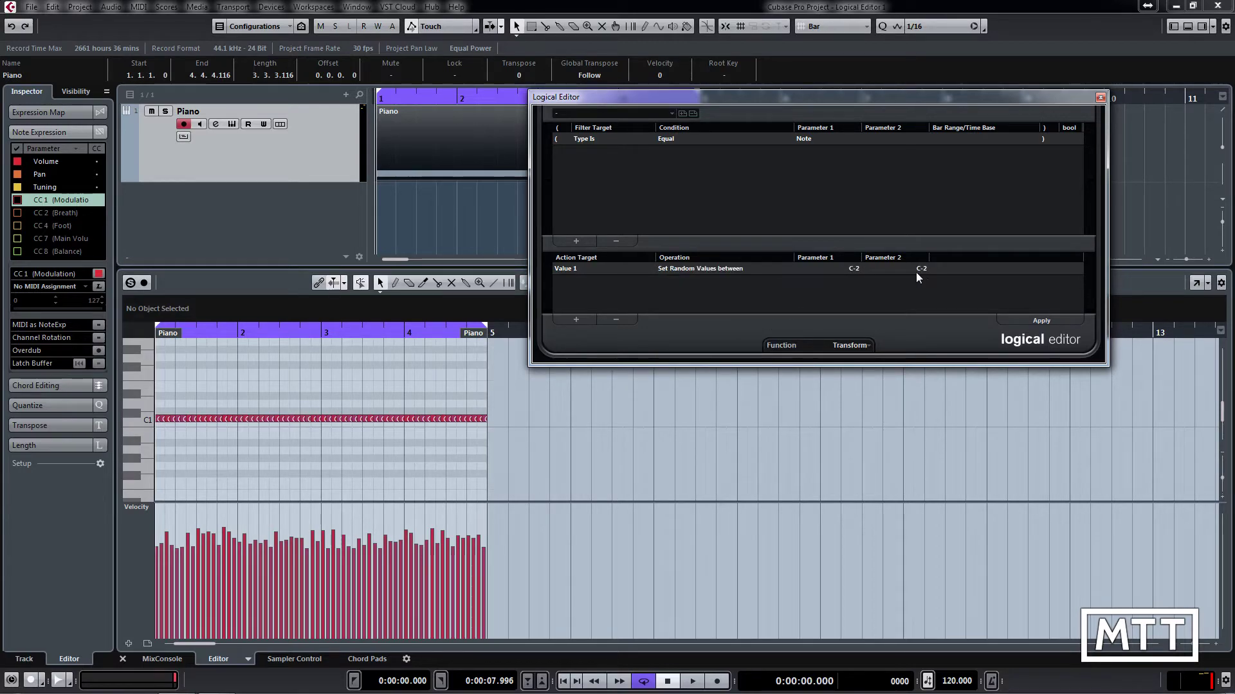
pyautogui.click(855, 268)
pyautogui.press('Return')
pyautogui.click(847, 268)
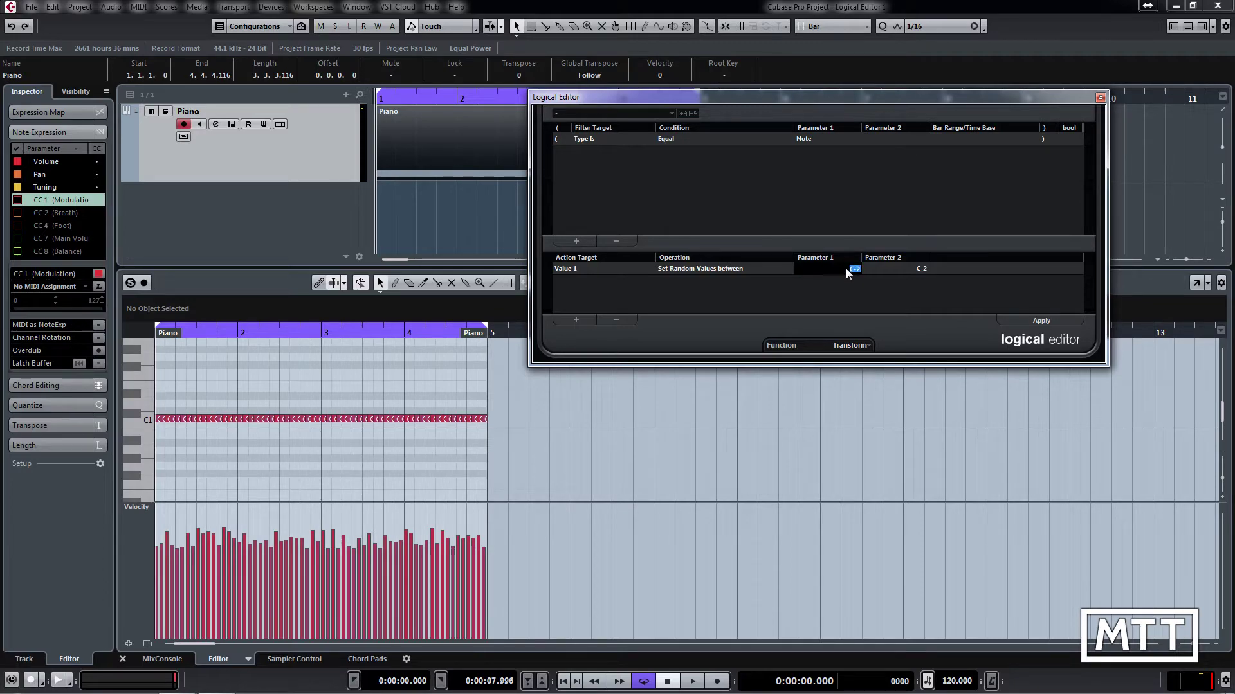
pyautogui.write('C1')
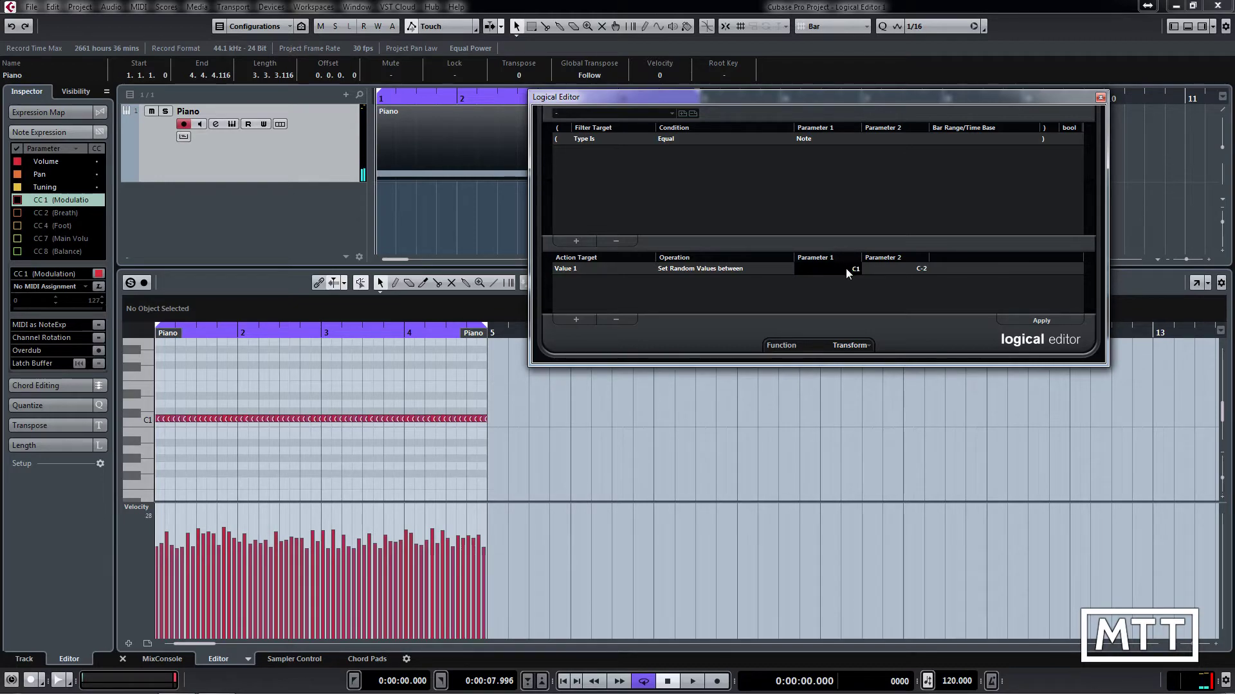
pyautogui.click(923, 269)
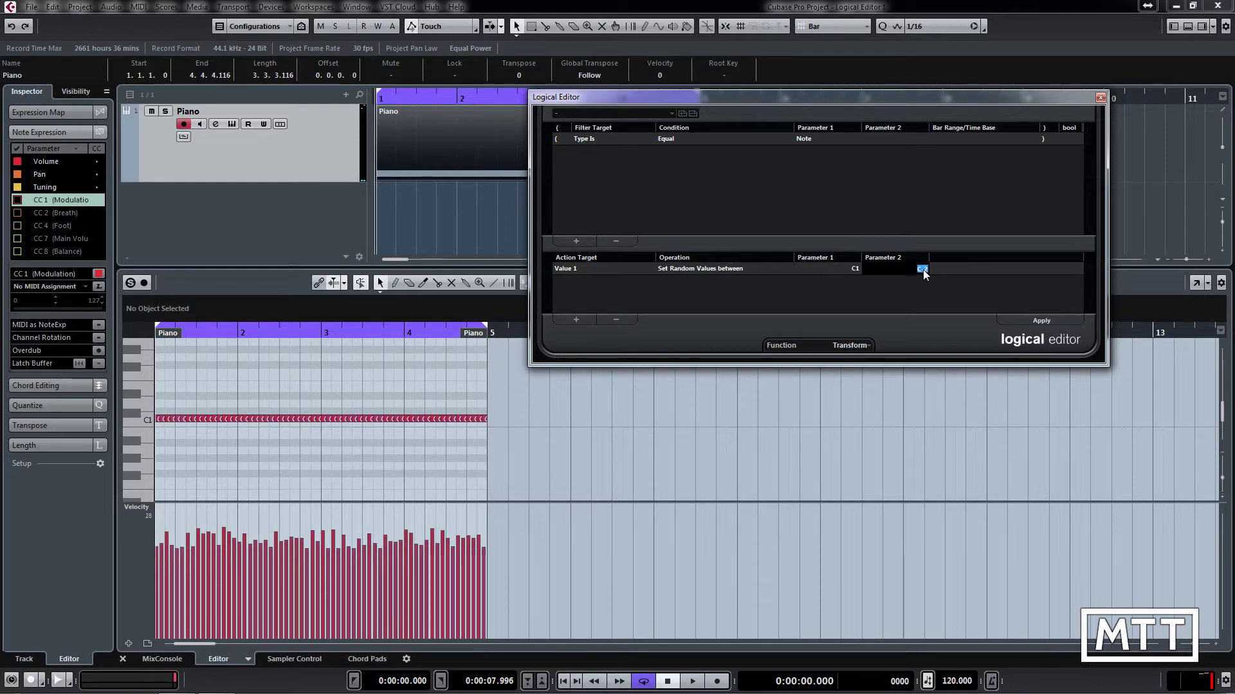
pyautogui.write('C3')
pyautogui.press('Return')
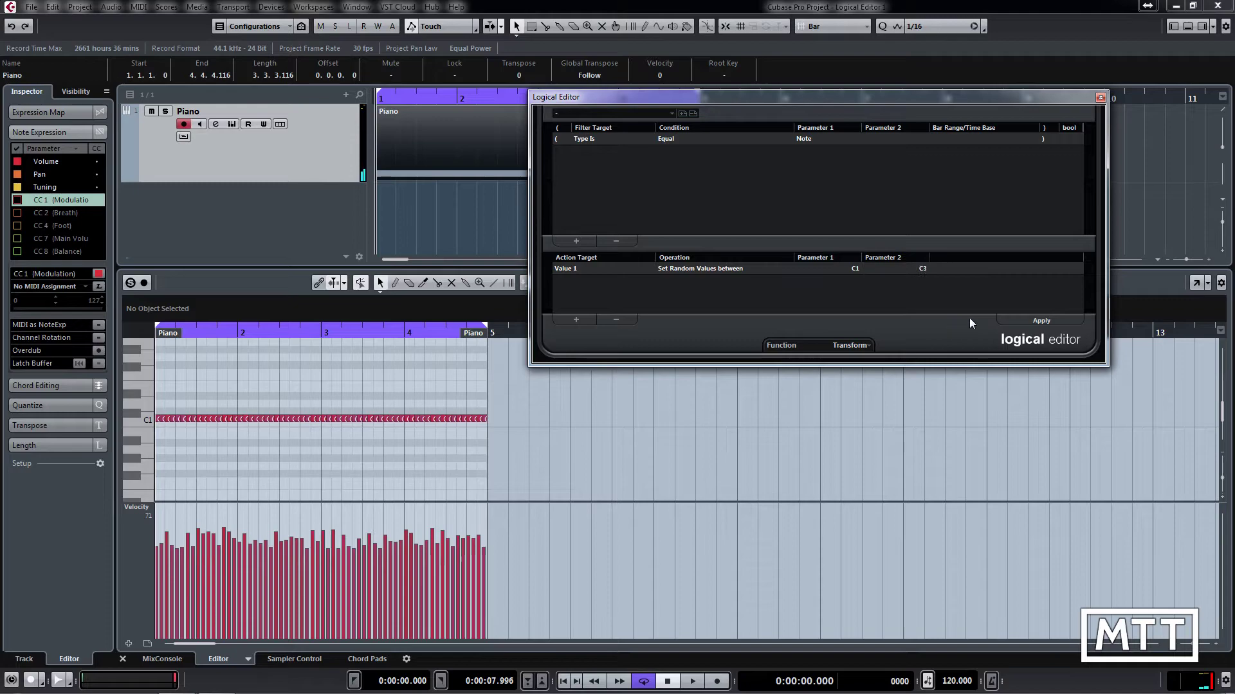
pyautogui.click(1040, 321)
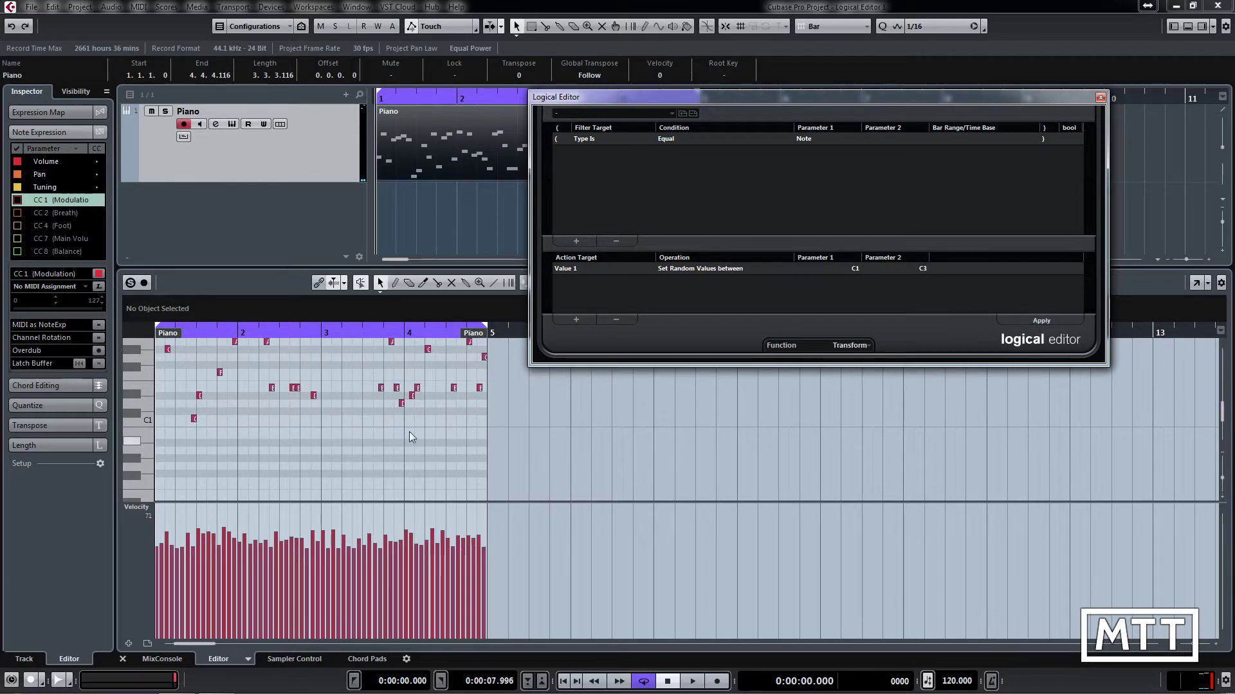
# - Bring the notes between C1 and C3 into view in the Key Editor and play back the part
pyautogui.scroll(1, 483, 410)
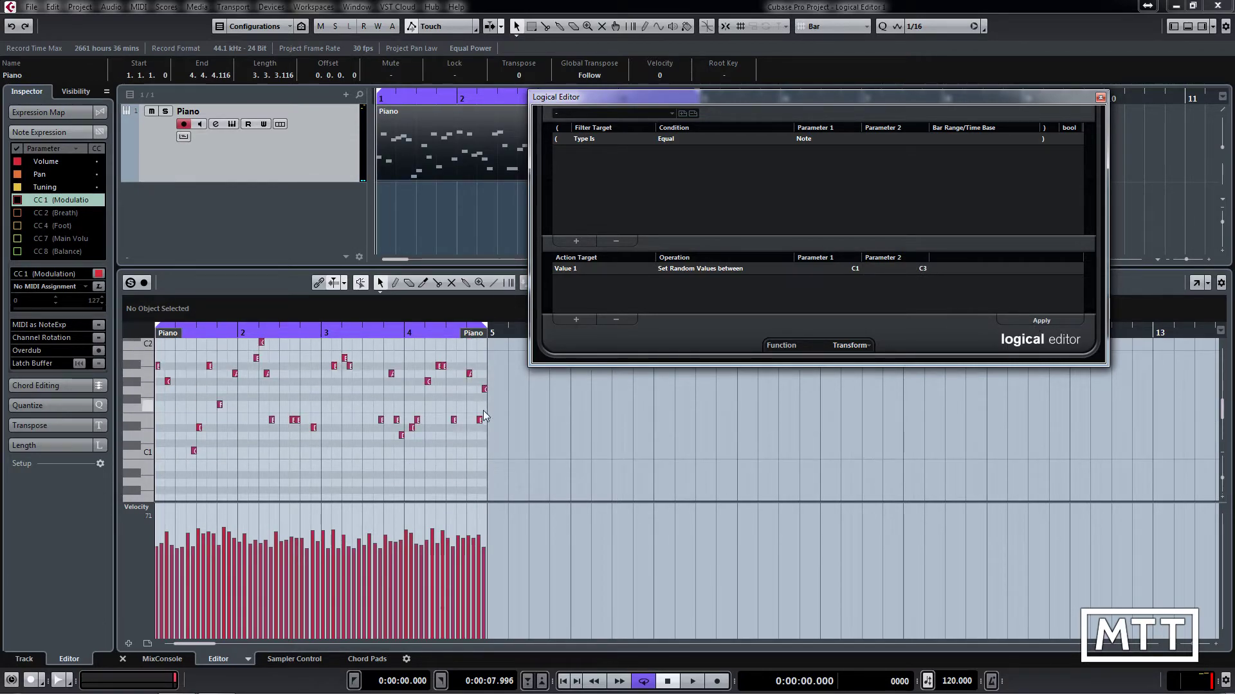
pyautogui.scroll(1, 483, 411)
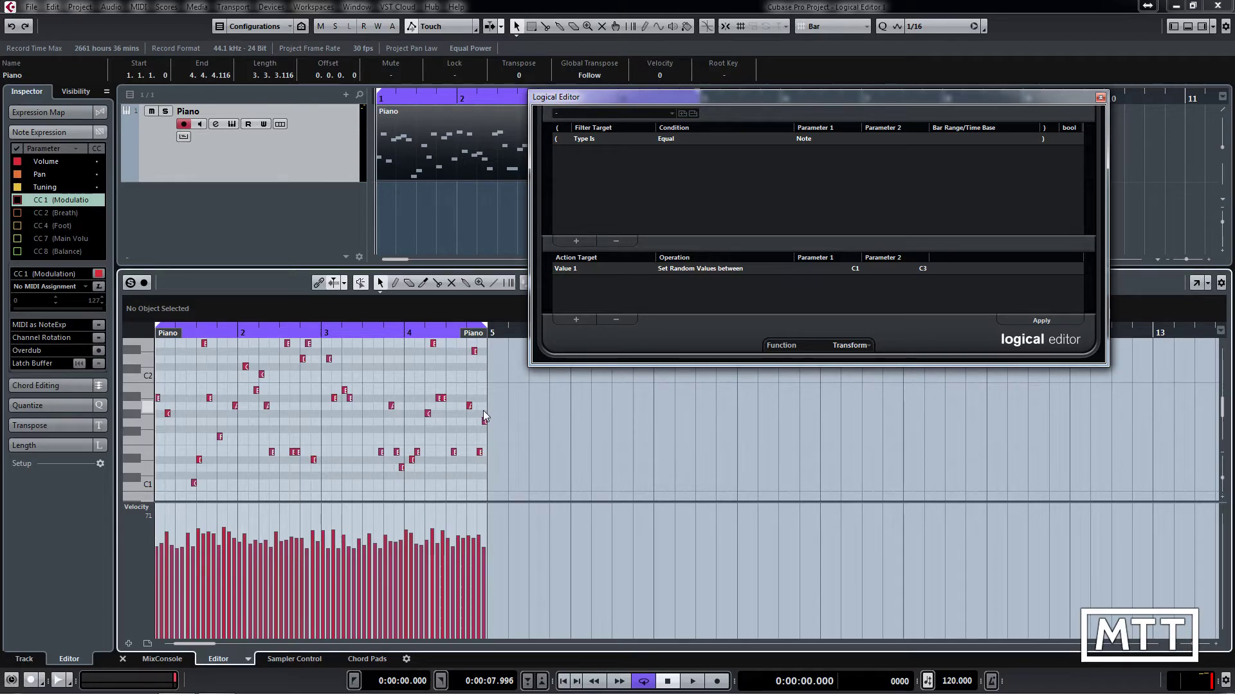
pyautogui.press('space')
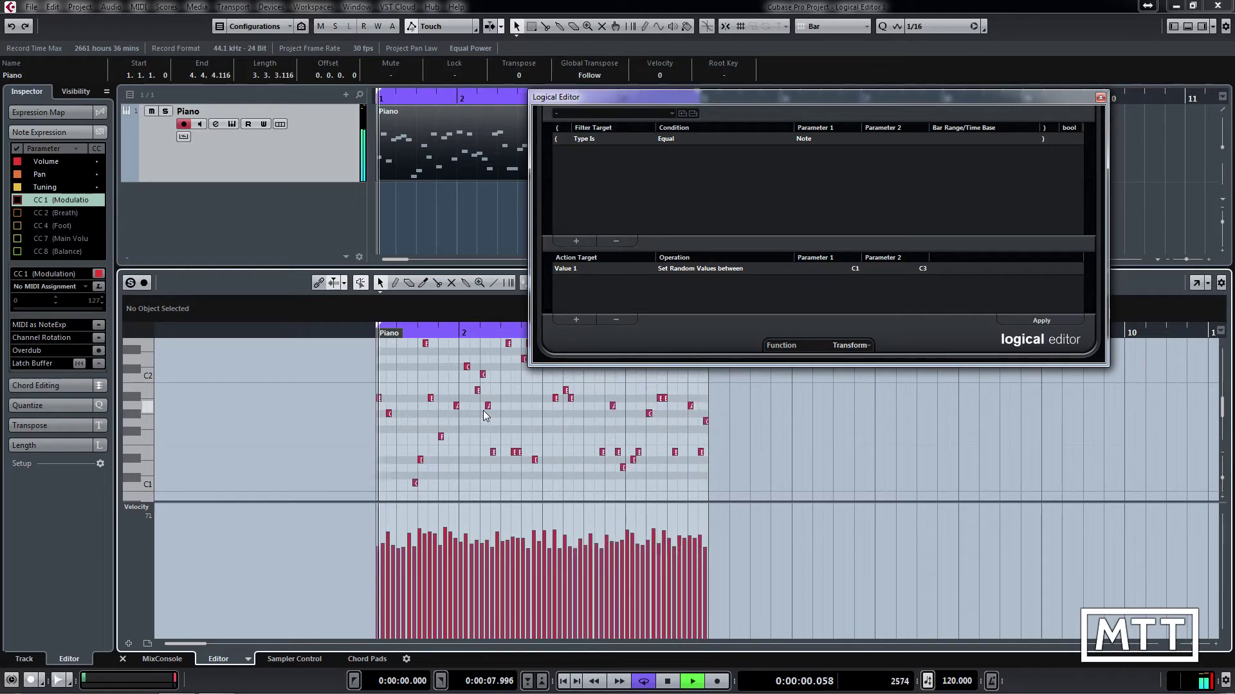
# - Stop playback, add a second Value 1 action with Transpose to Scale in C Major, apply it, and audition the part
pyautogui.press('space')
pyautogui.press('Home')
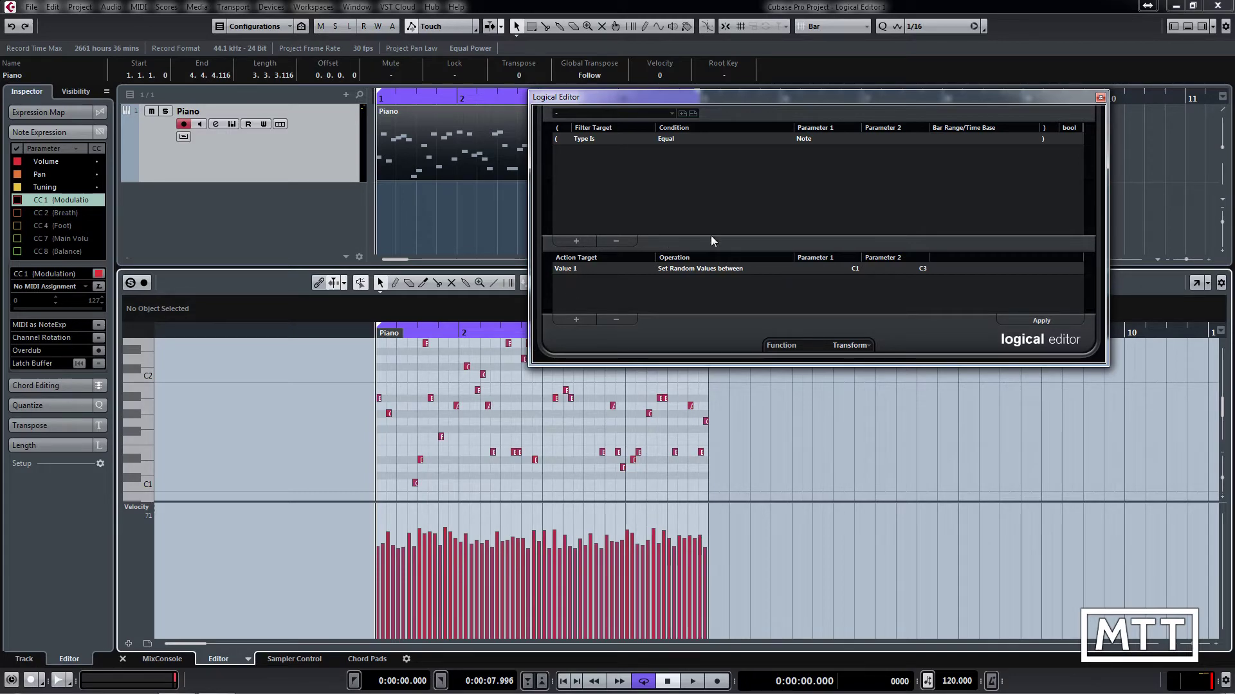
pyautogui.click(575, 317)
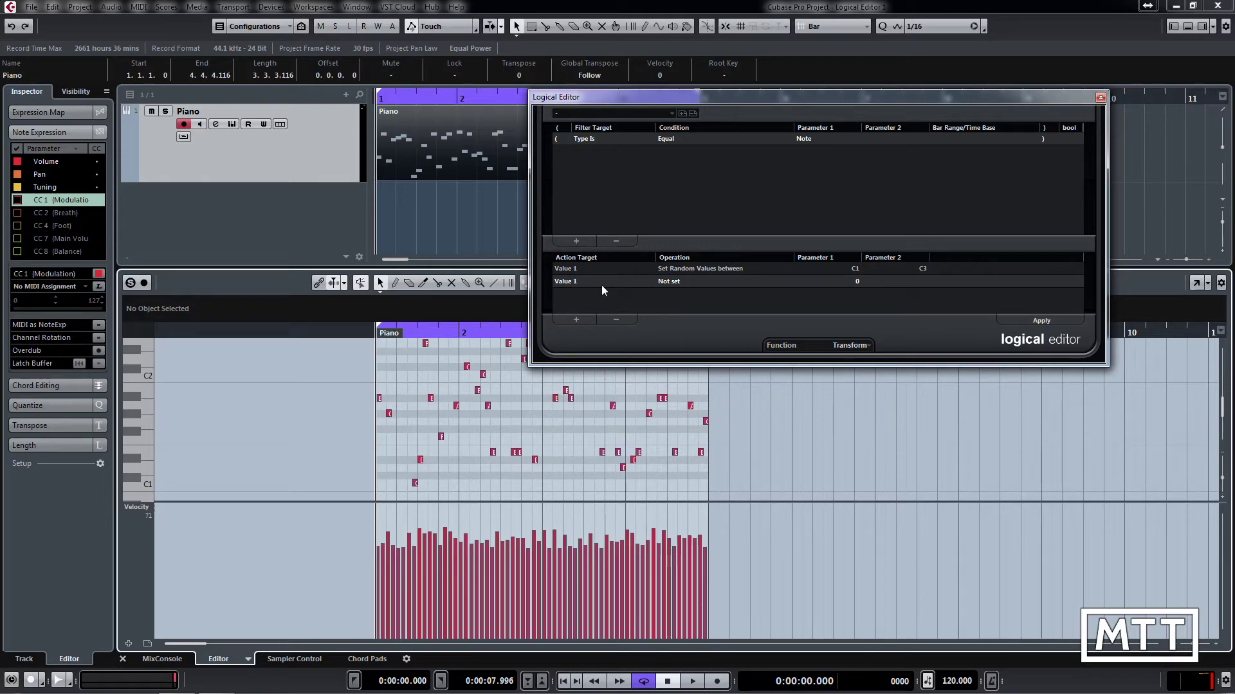
pyautogui.click(676, 283)
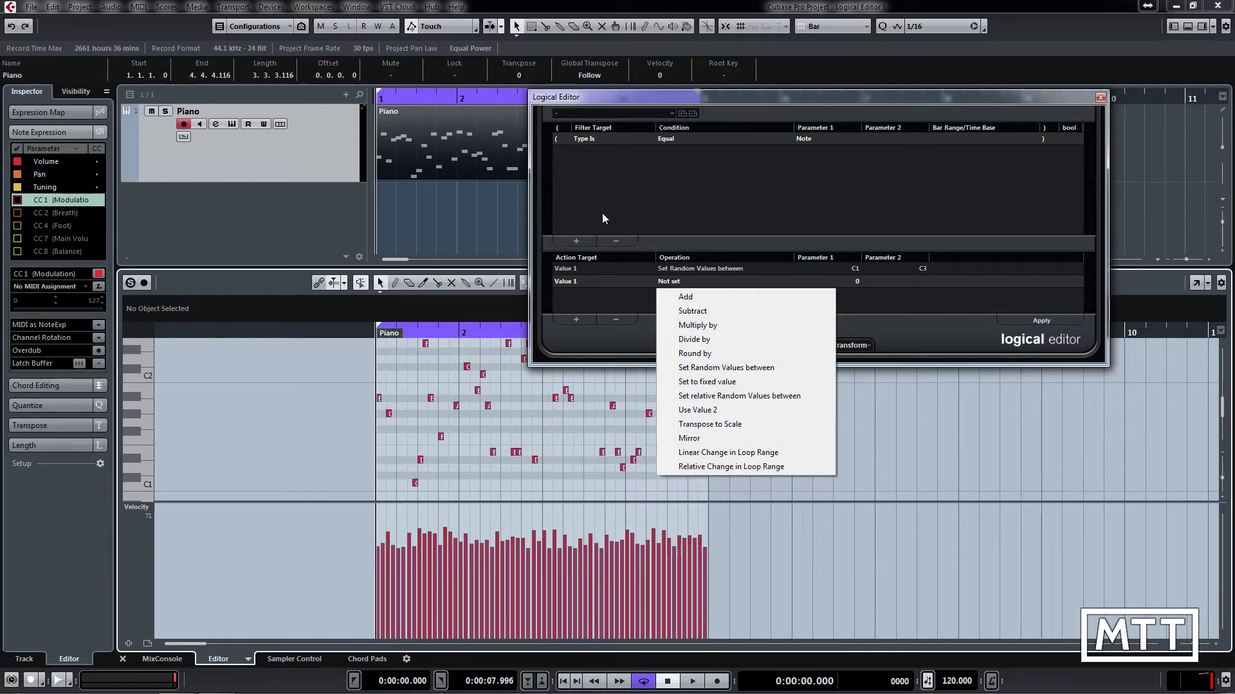
pyautogui.click(718, 426)
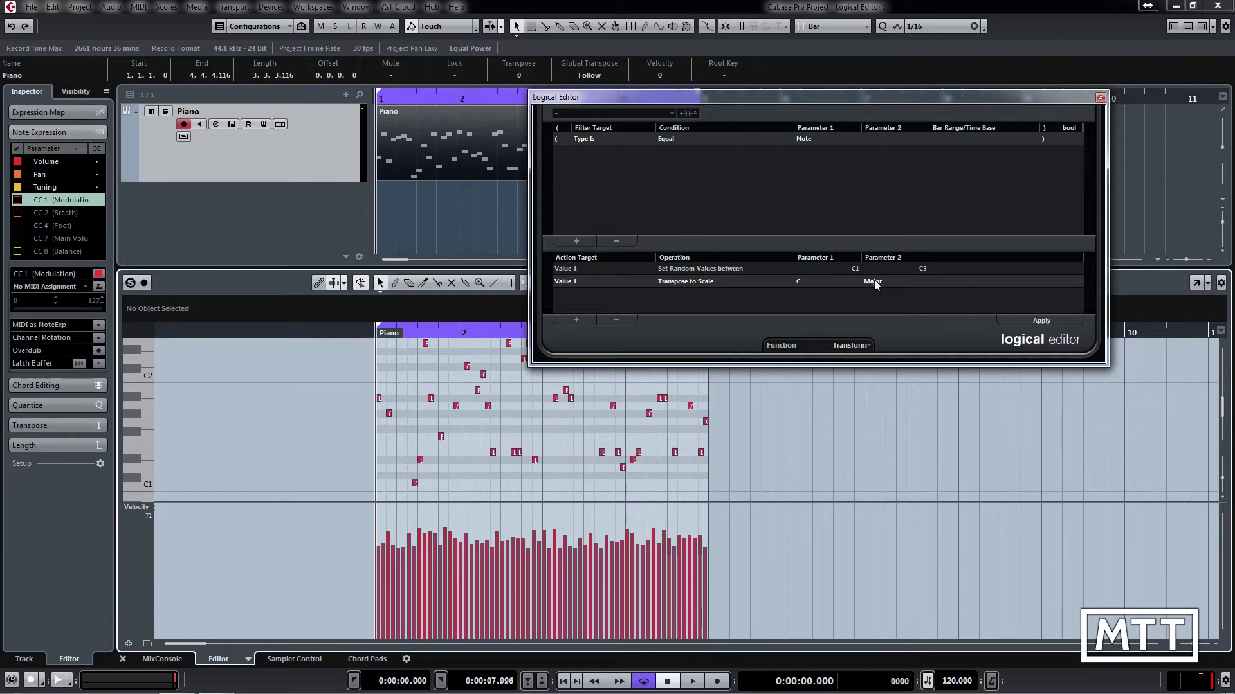
pyautogui.click(1039, 321)
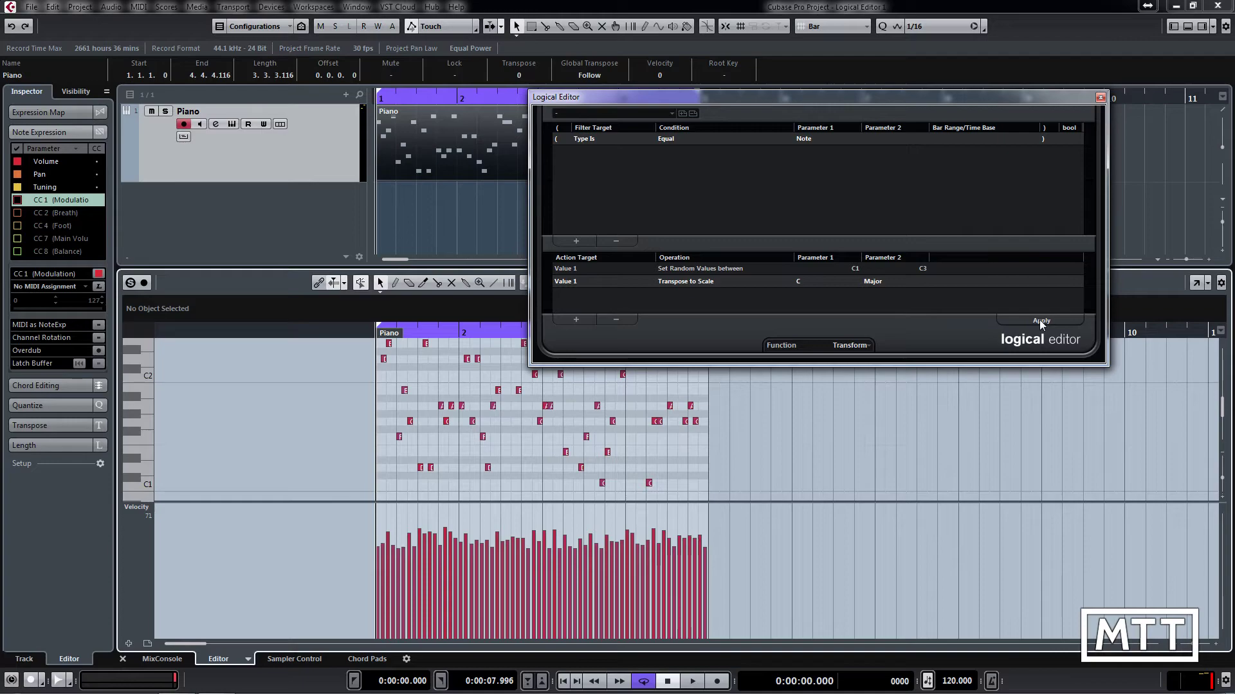
pyautogui.press('space')
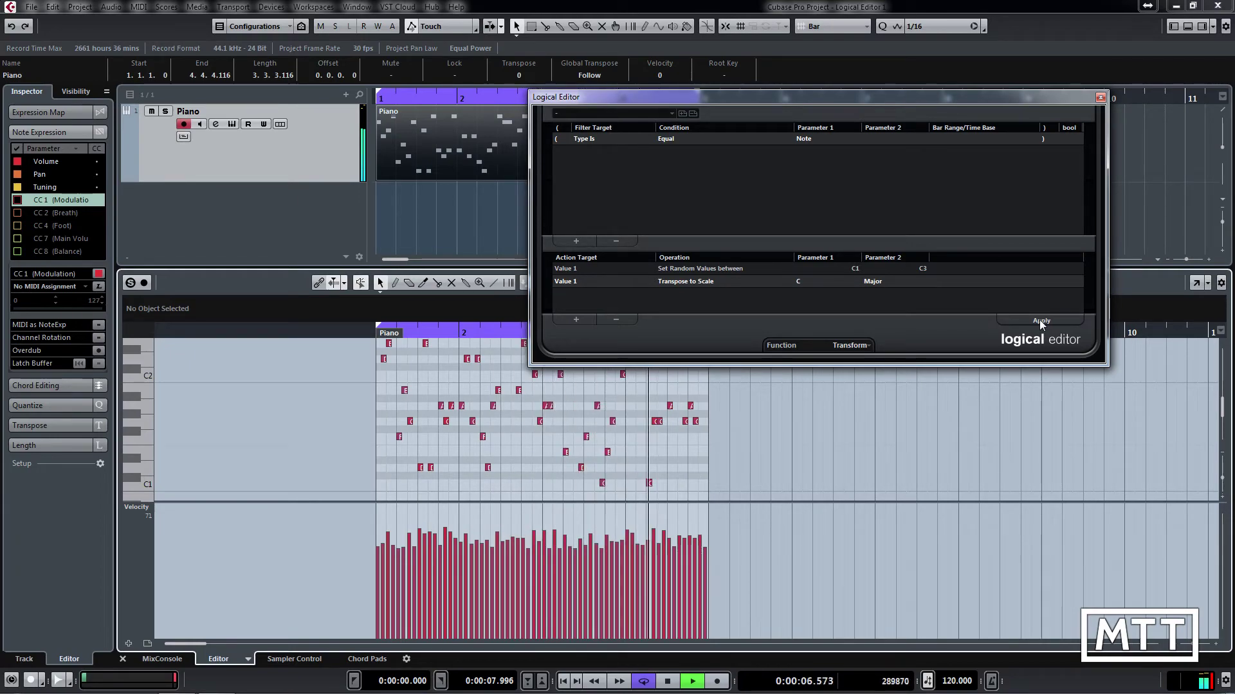
pyautogui.press('space')
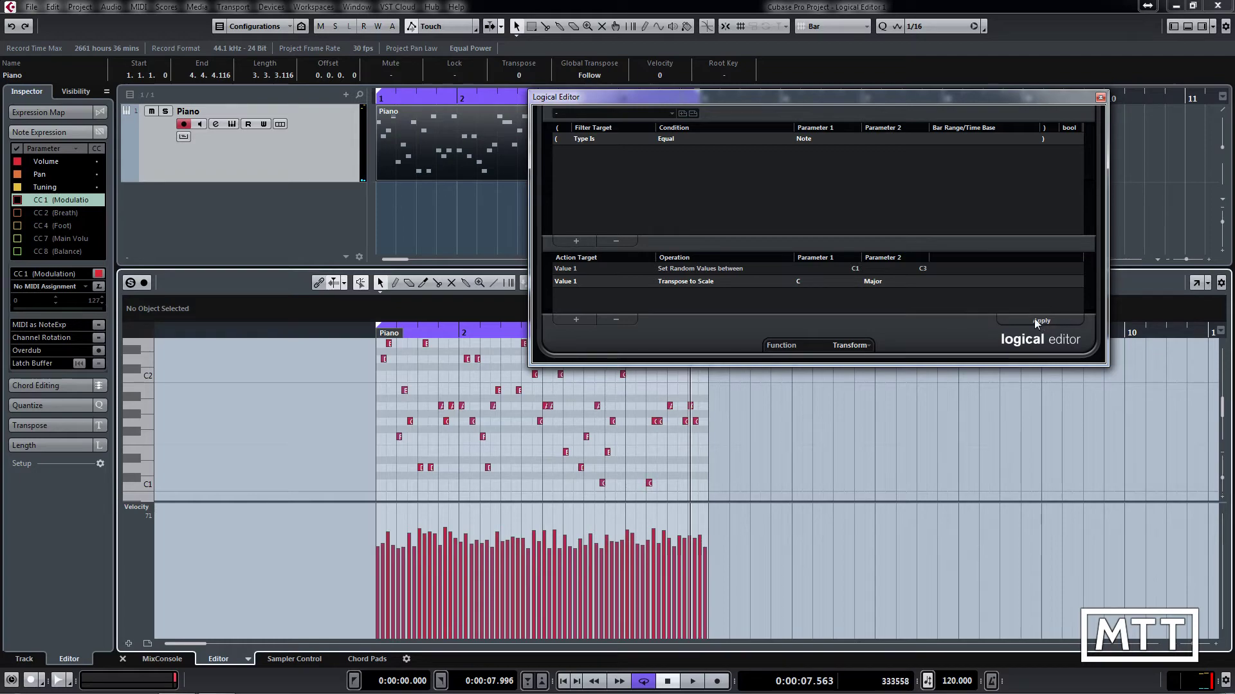
# - Move the Logical Editor clear of the notes, reapply the C Major randomization, and audition the part from the start
pyautogui.moveTo(898, 101); pyautogui.dragTo(912, 43)
pyautogui.click(1060, 259)
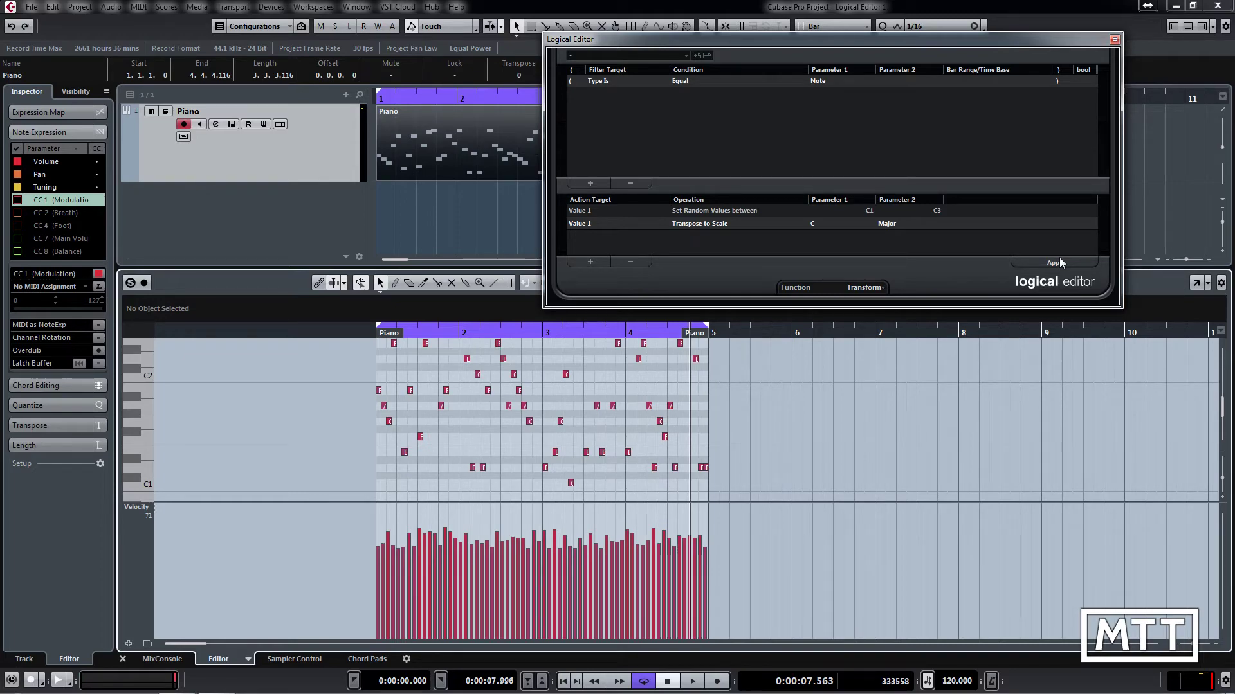
pyautogui.press('Home')
pyautogui.press('space')
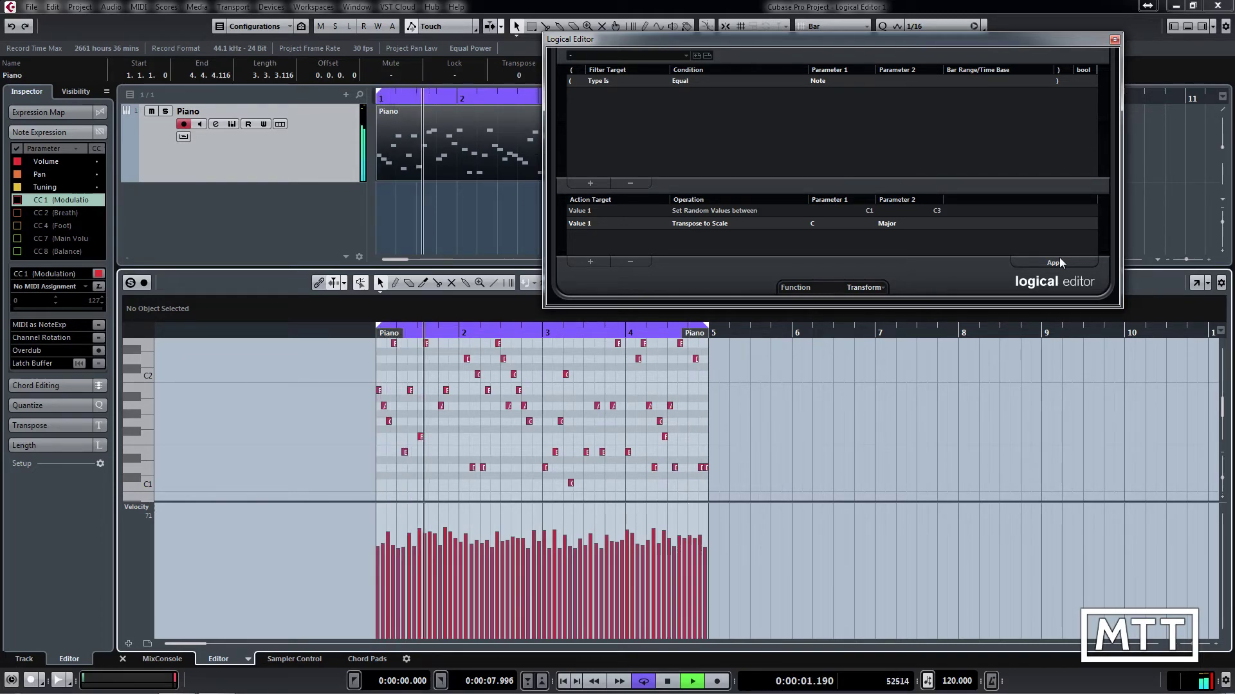
pyautogui.press('space')
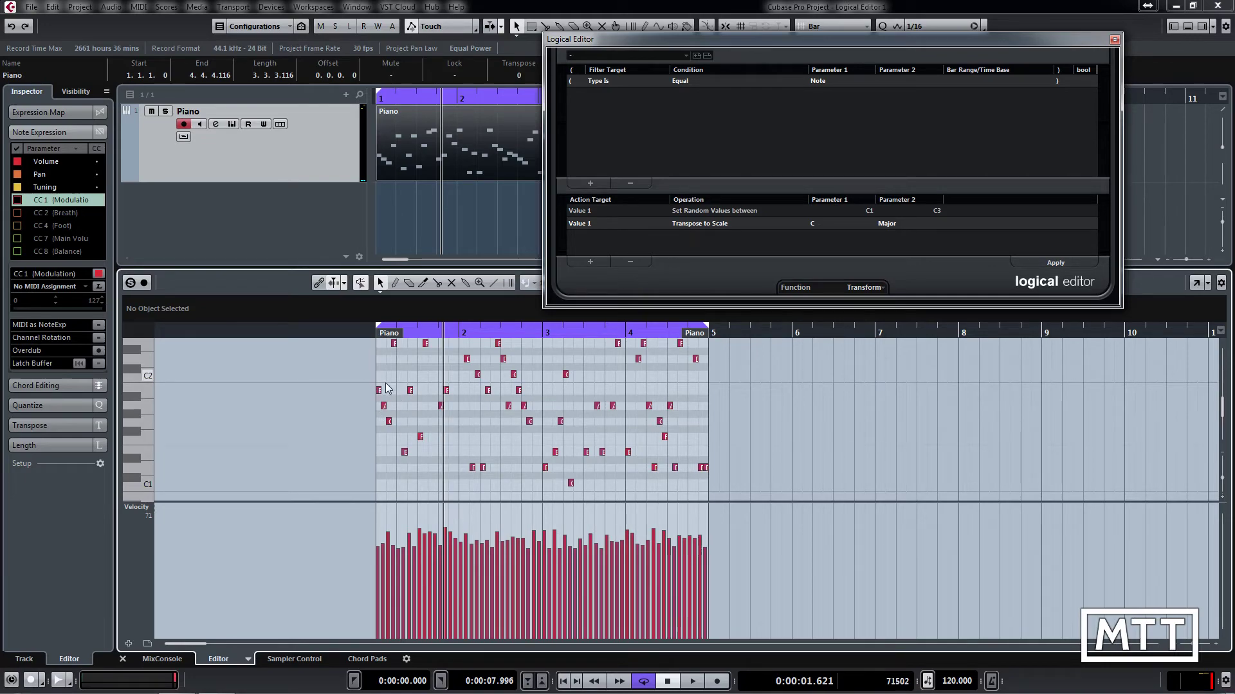
# - Select a small group of notes in the second half of bar 1 and reapply the randomization to them several times
pyautogui.moveTo(400, 458); pyautogui.dragTo(454, 378)
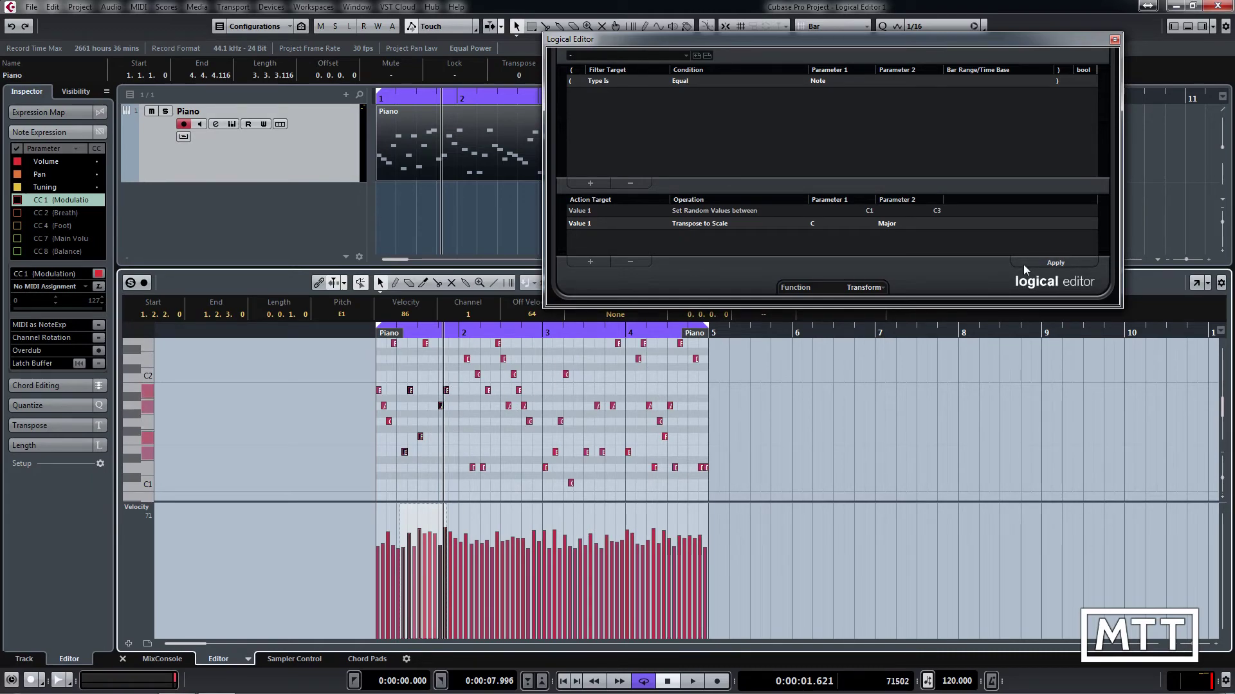
pyautogui.click(1047, 262)
pyautogui.click(1047, 261)
pyautogui.click(1047, 261)
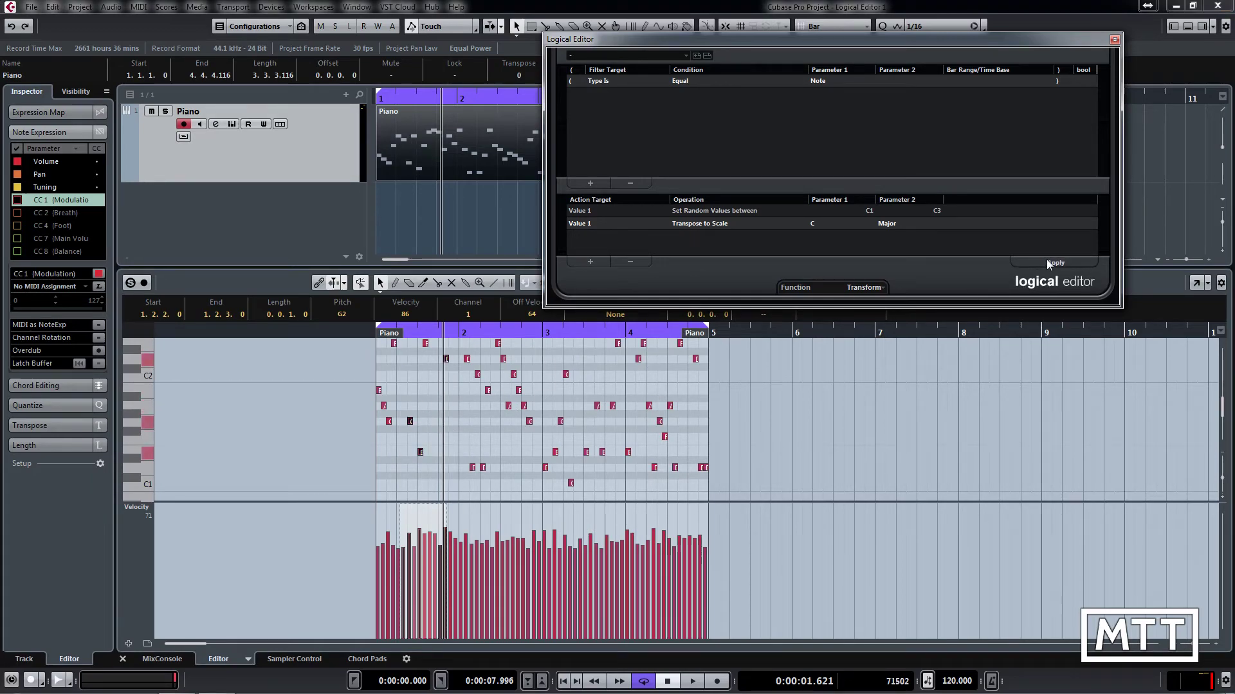
pyautogui.click(1047, 261)
pyautogui.click(1047, 262)
pyautogui.click(1047, 262)
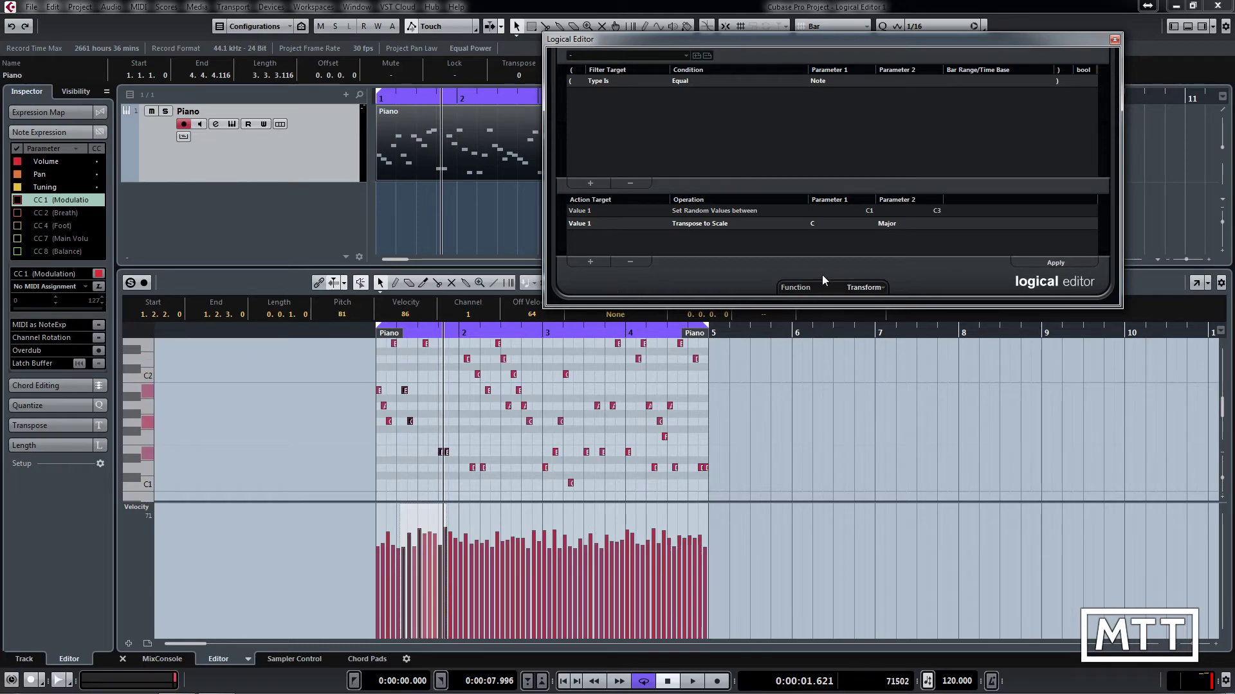
# - Change the transpose scale to Pentatonic, apply it to the selected notes and then to all notes, and play back the part
pyautogui.click(887, 225)
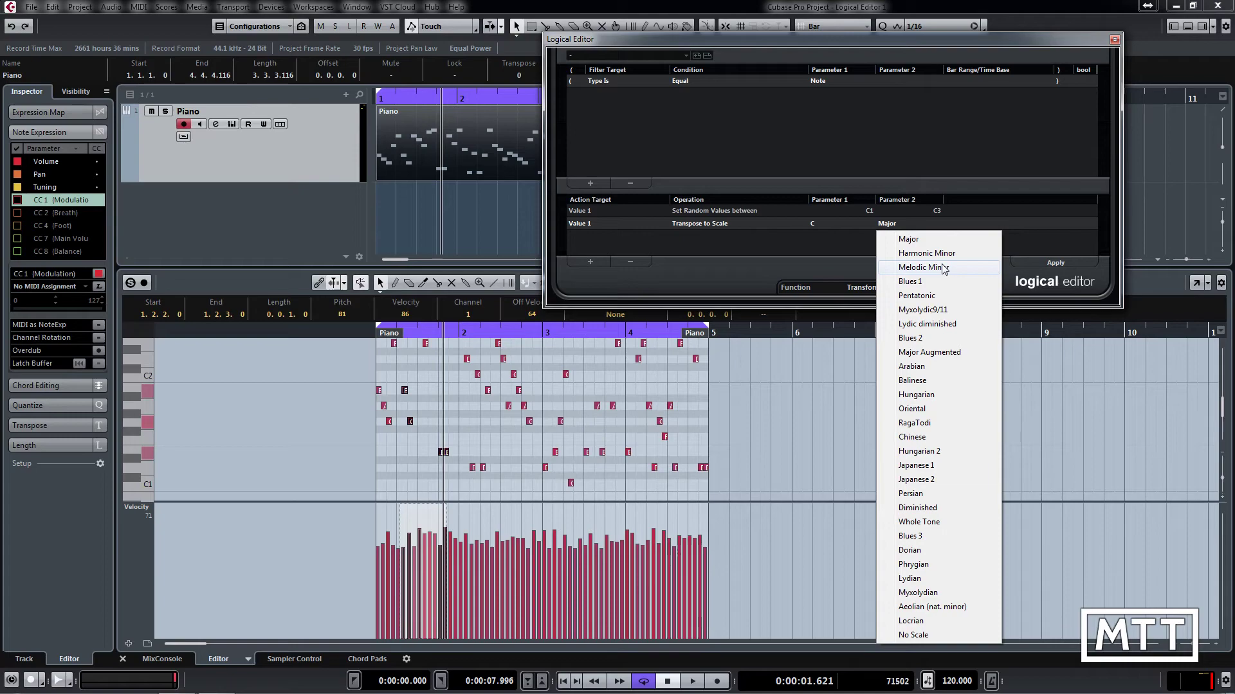
pyautogui.click(915, 296)
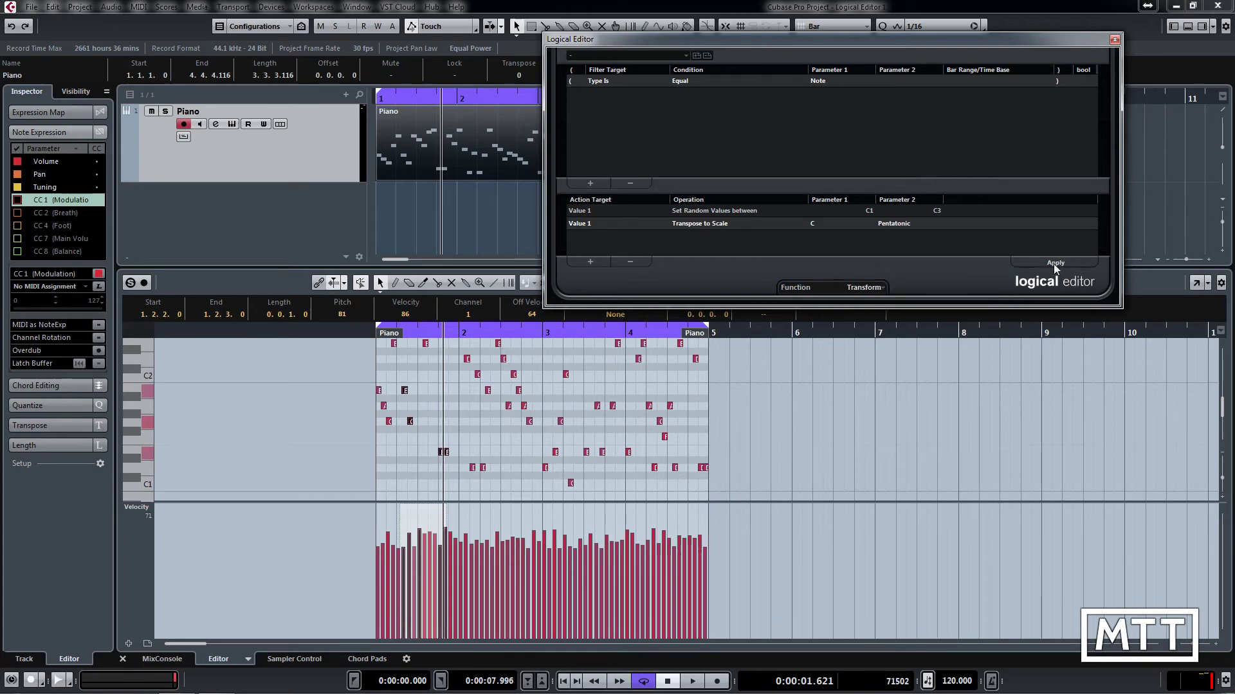
pyautogui.click(1054, 265)
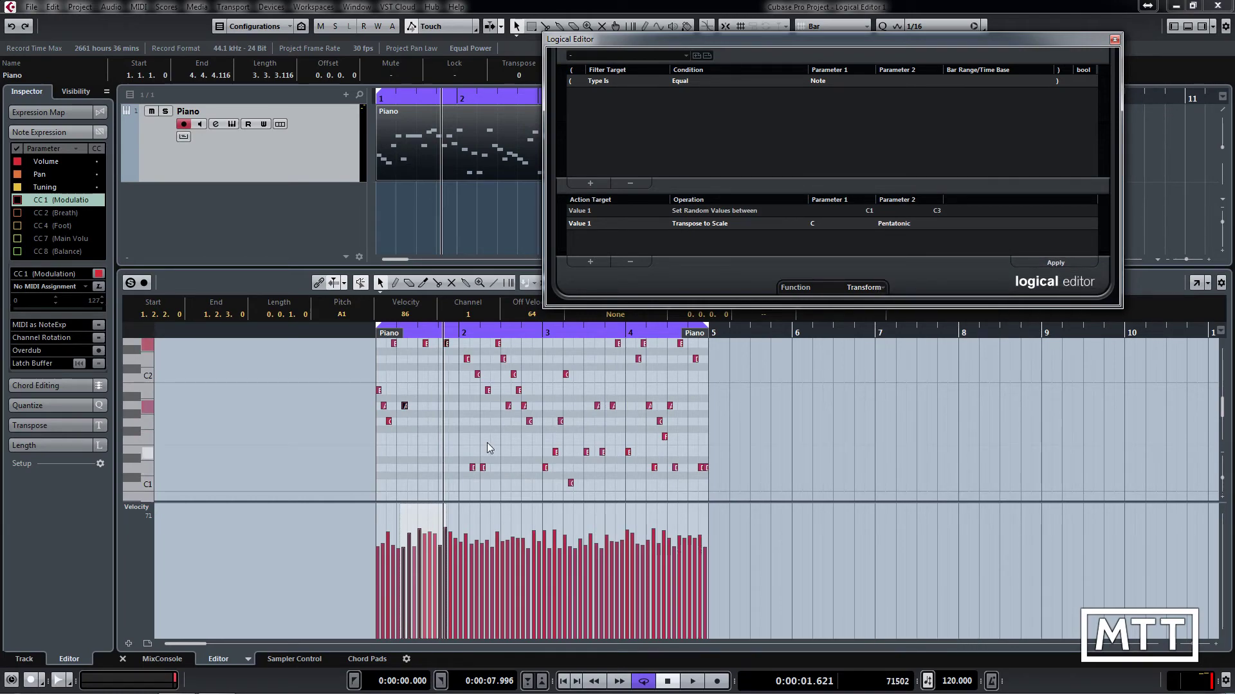
pyautogui.click(541, 431)
pyautogui.click(1050, 263)
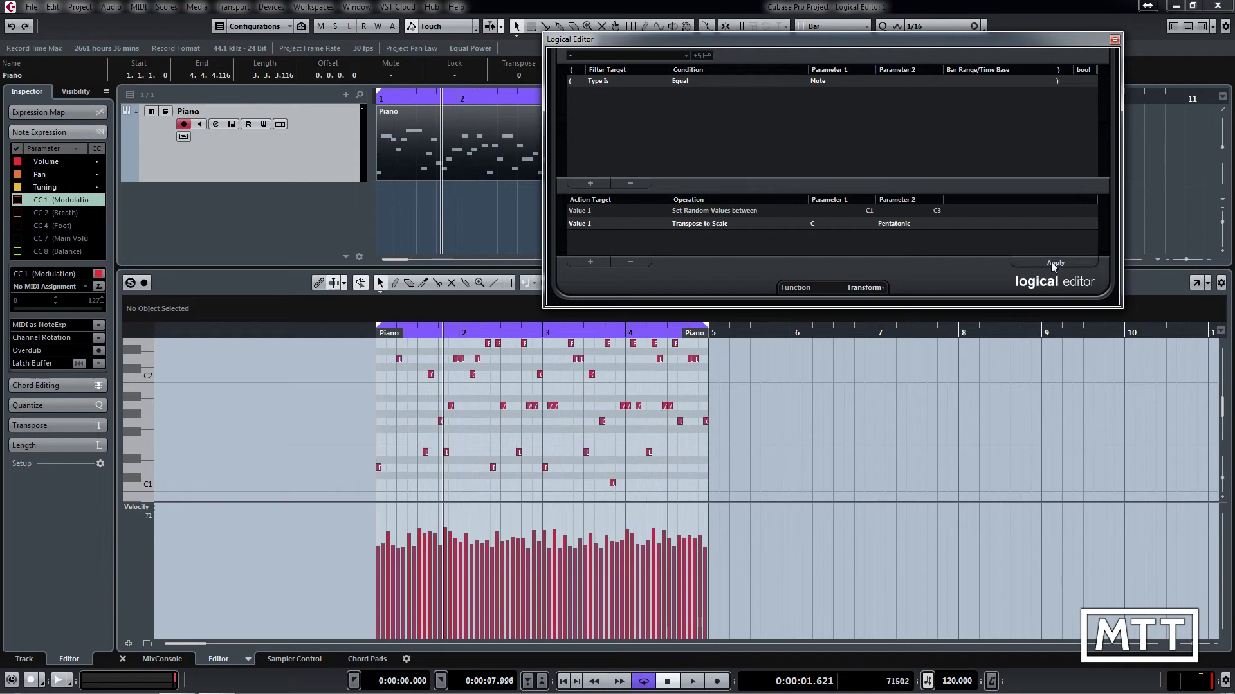
pyautogui.press('space')
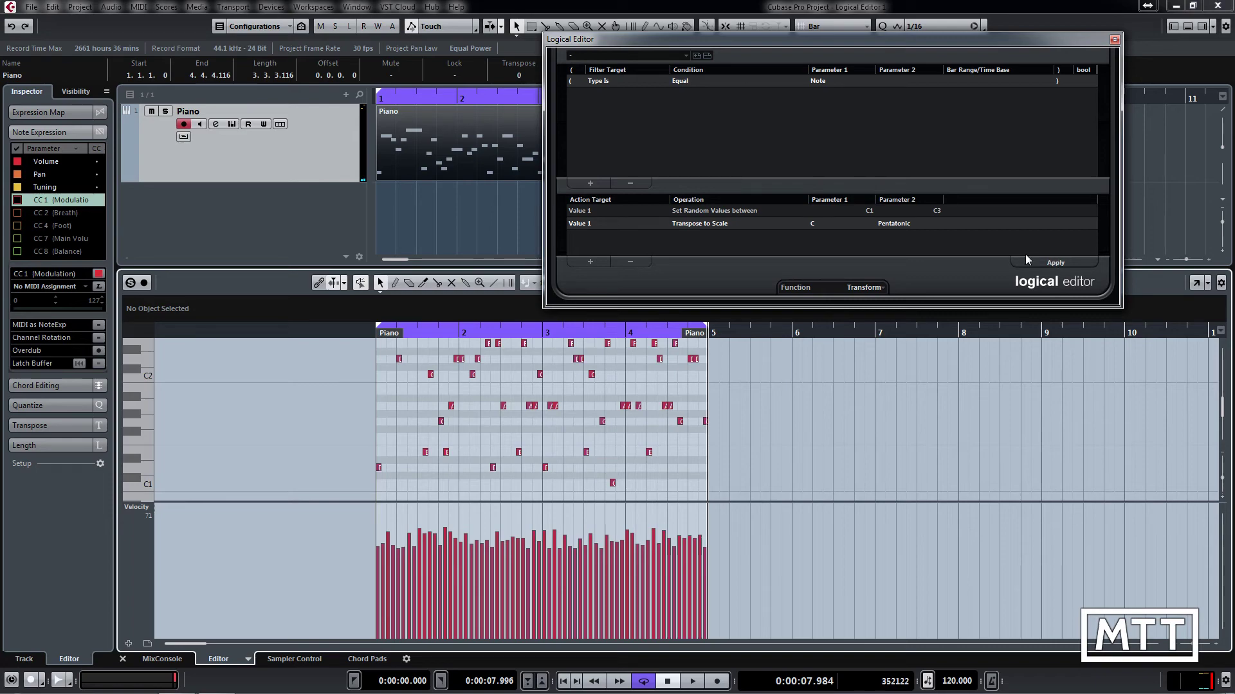
# - Set the upper limit of the random pitch range to G2, apply it to all notes, and play back the part
pyautogui.click(939, 210)
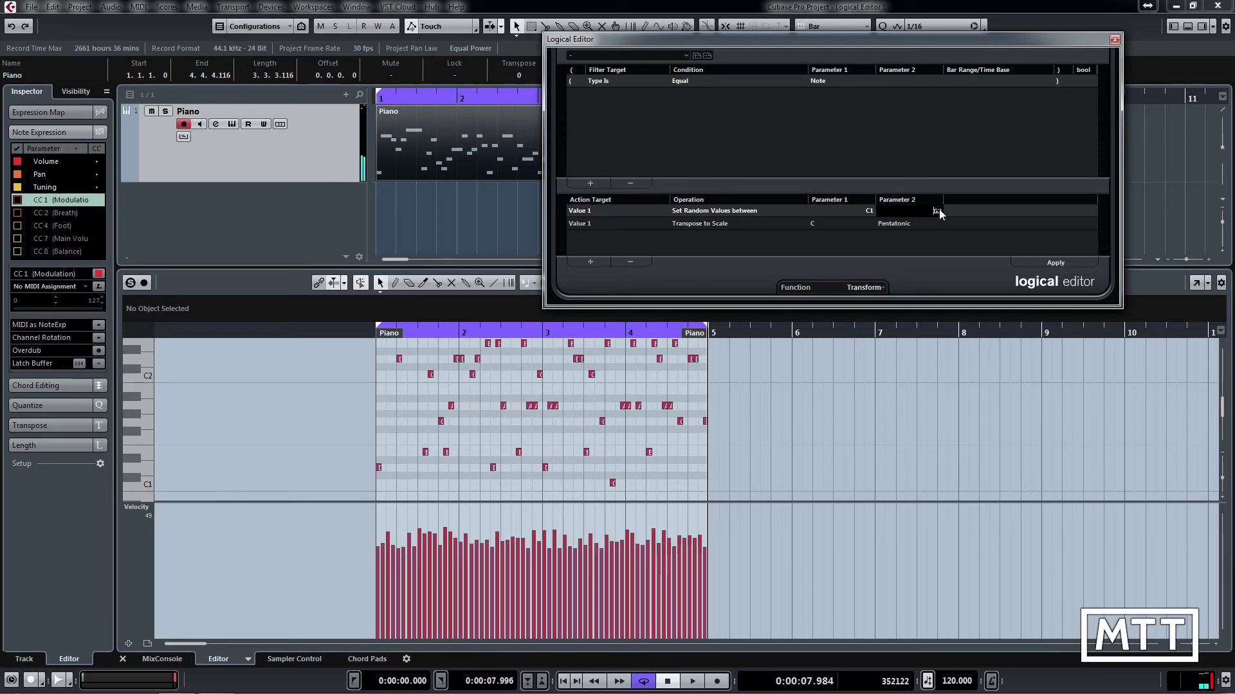
pyautogui.write('G2')
pyautogui.press('Return')
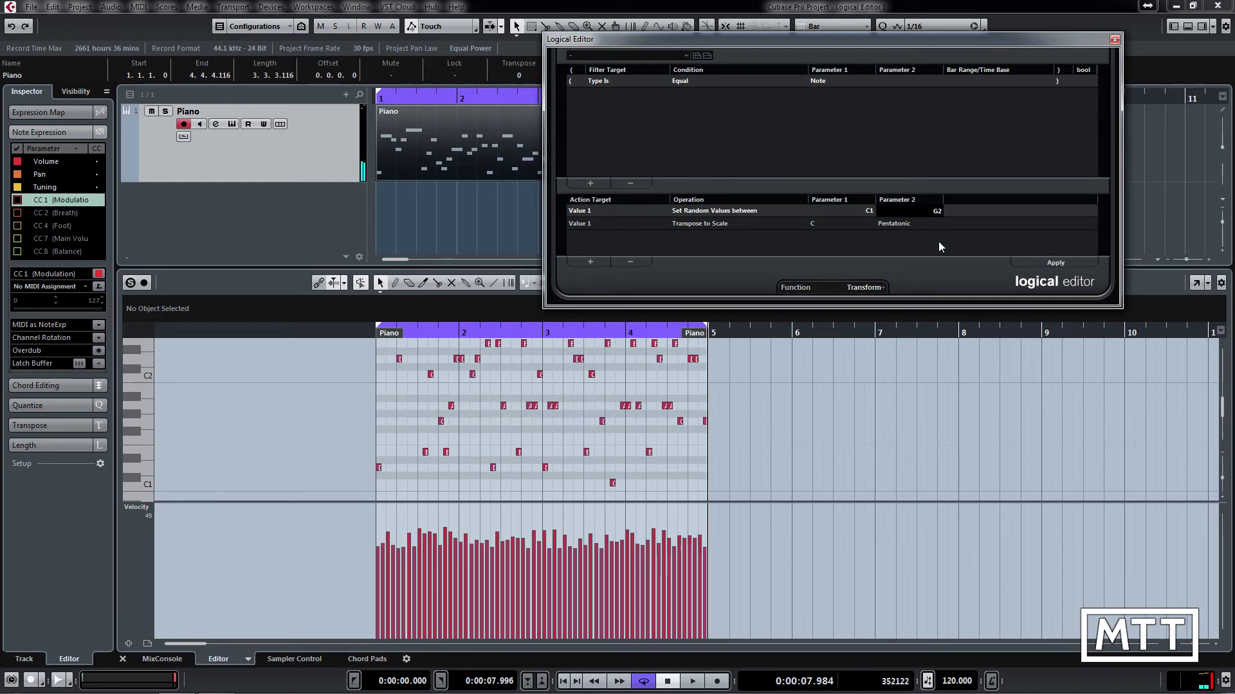
pyautogui.click(1044, 264)
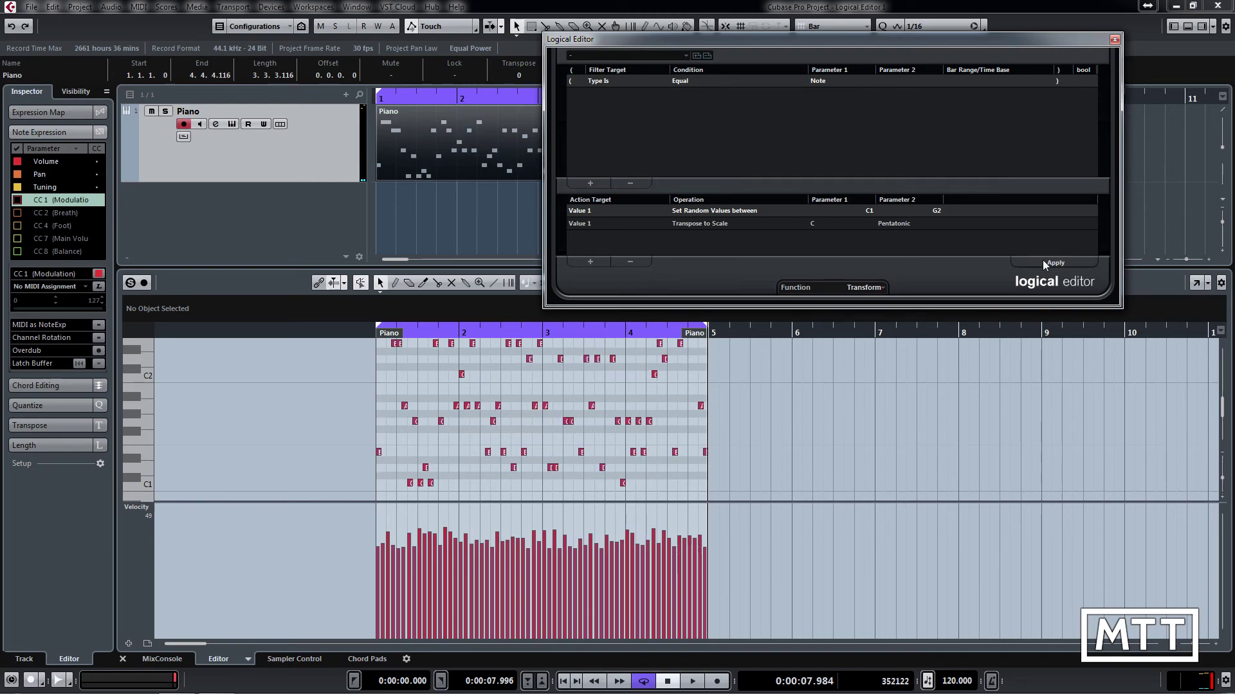
pyautogui.press('space')
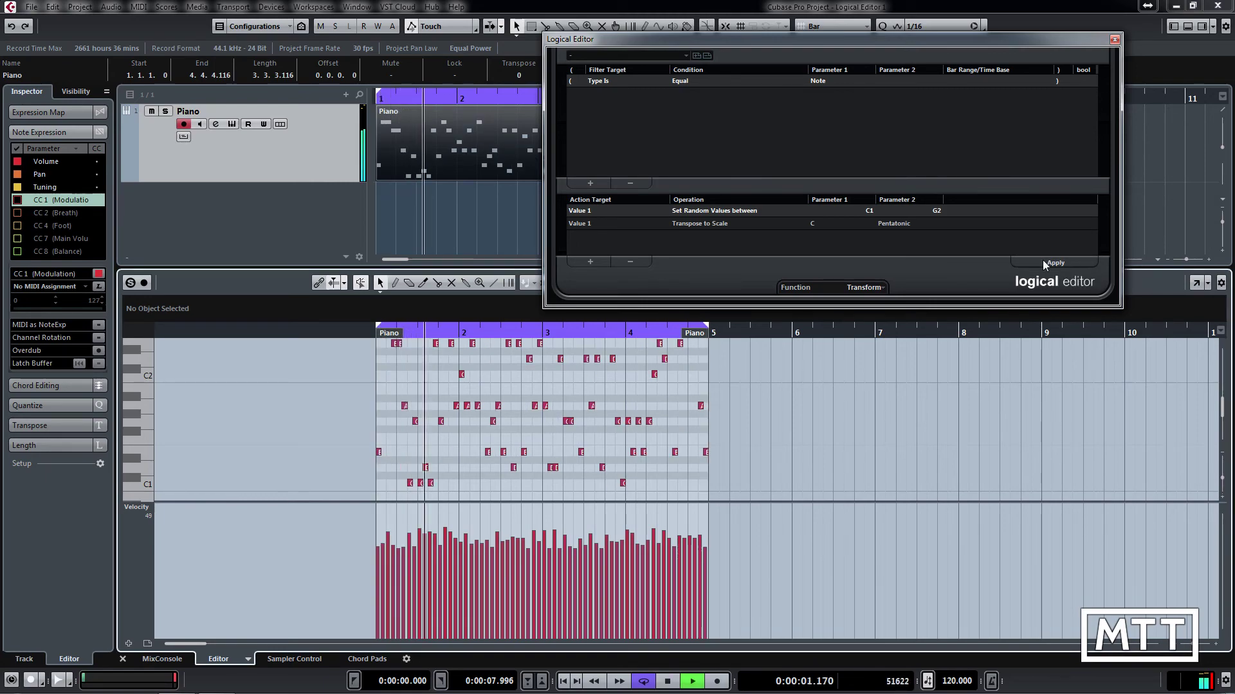